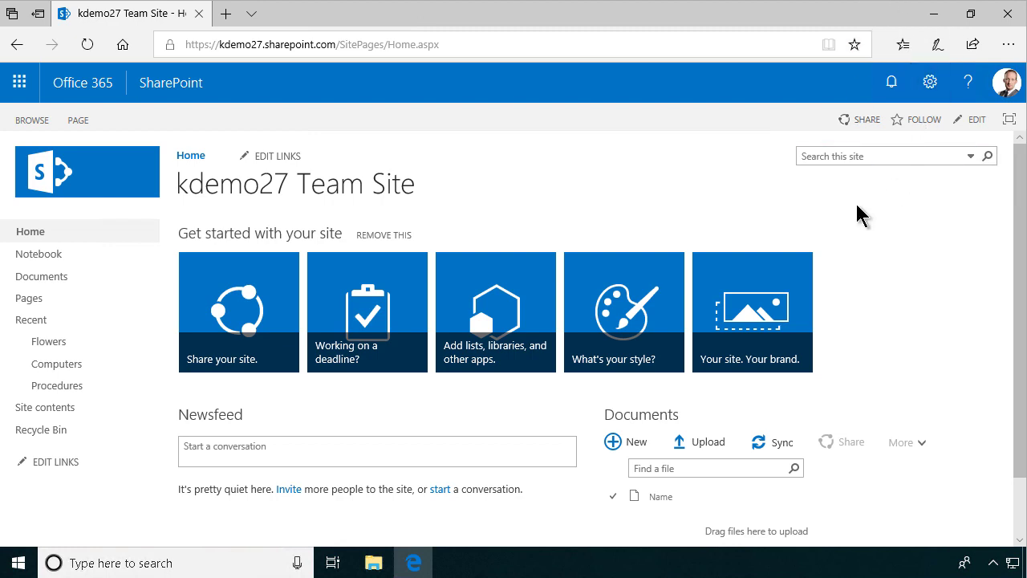
Open the gear settings menu on the kdemo27 Team Site home page.
{"action": "left_click", "coordinate": [929, 83]}
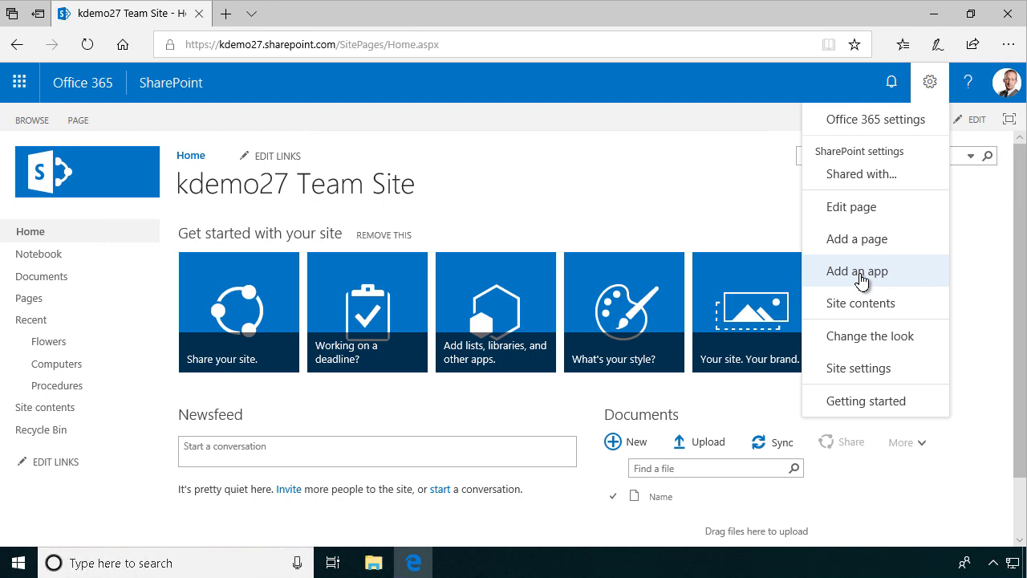
Add a Custom List app named 'Tables' to the site.
{"action": "left_click", "coordinate": [858, 271]}
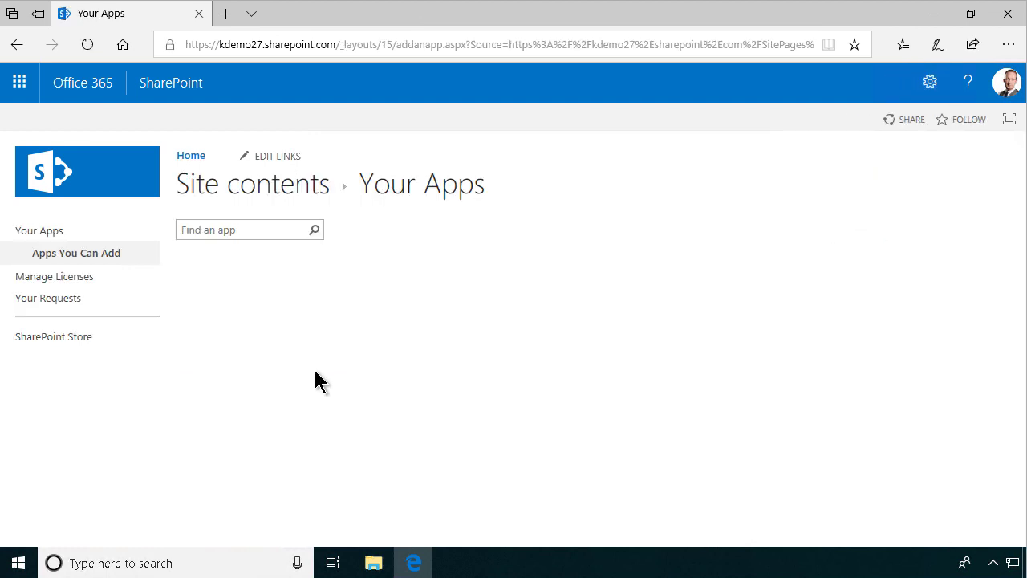
{"action": "left_click", "coordinate": [359, 347]}
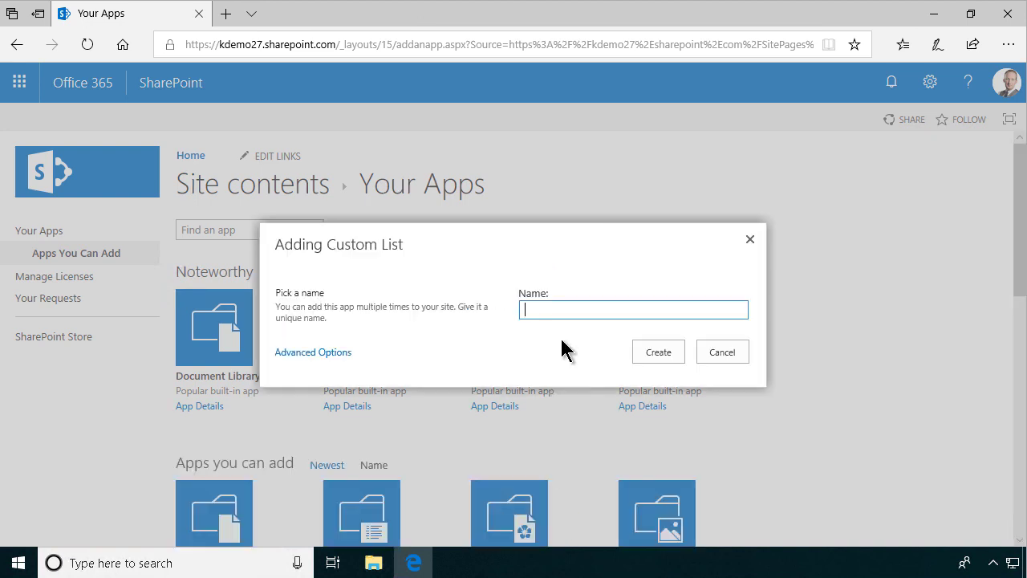
{"action": "type", "text": "Tables"}
{"action": "left_click", "coordinate": [646, 353]}
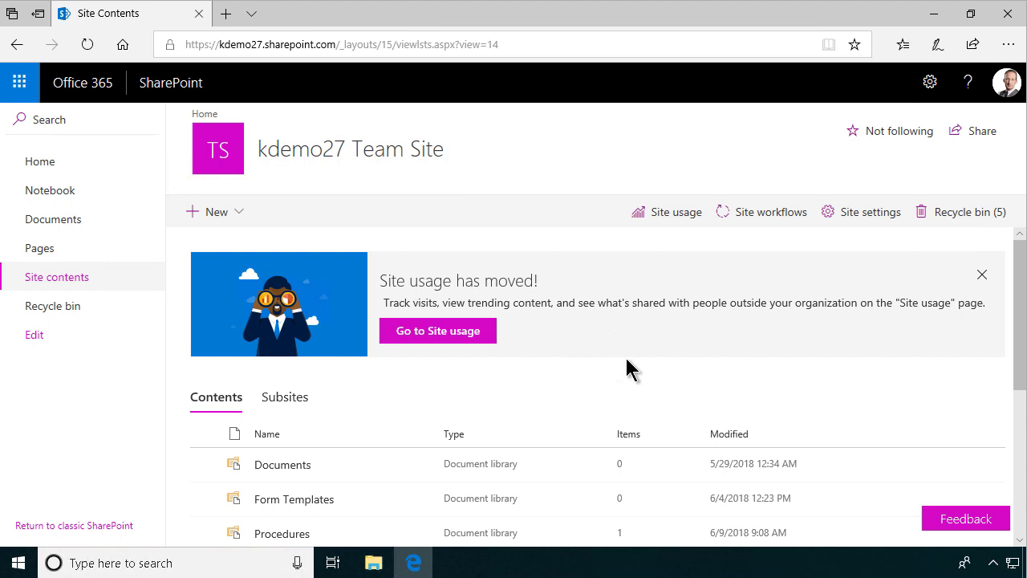
In the Tables list settings, set versioning to create a version on every item edit.
{"action": "scroll", "coordinate": [626, 366], "scroll_direction": "down", "scroll_amount": 2}
{"action": "scroll", "coordinate": [453, 445], "scroll_direction": "down", "scroll_amount": 1}
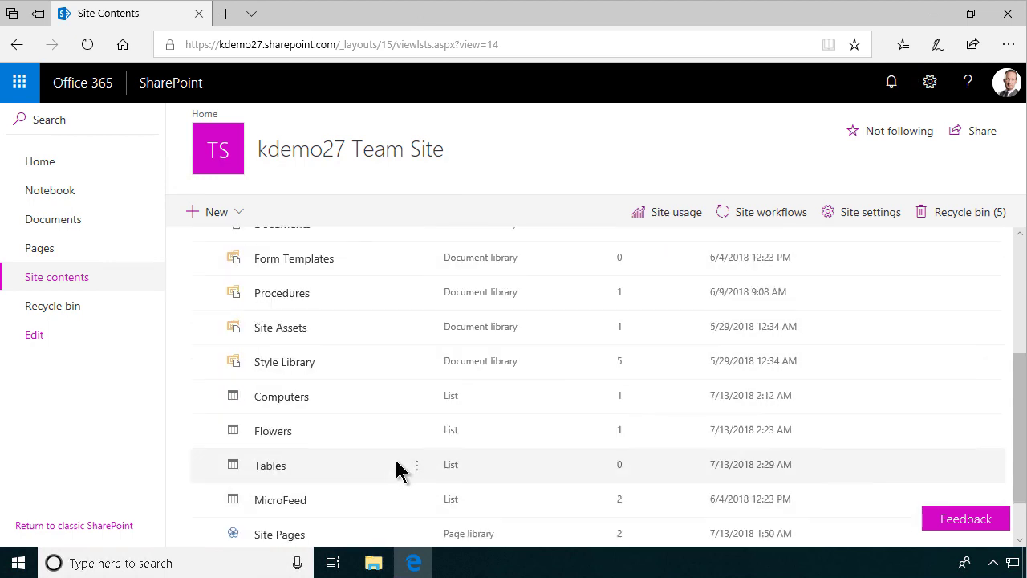
{"action": "left_click", "coordinate": [418, 470]}
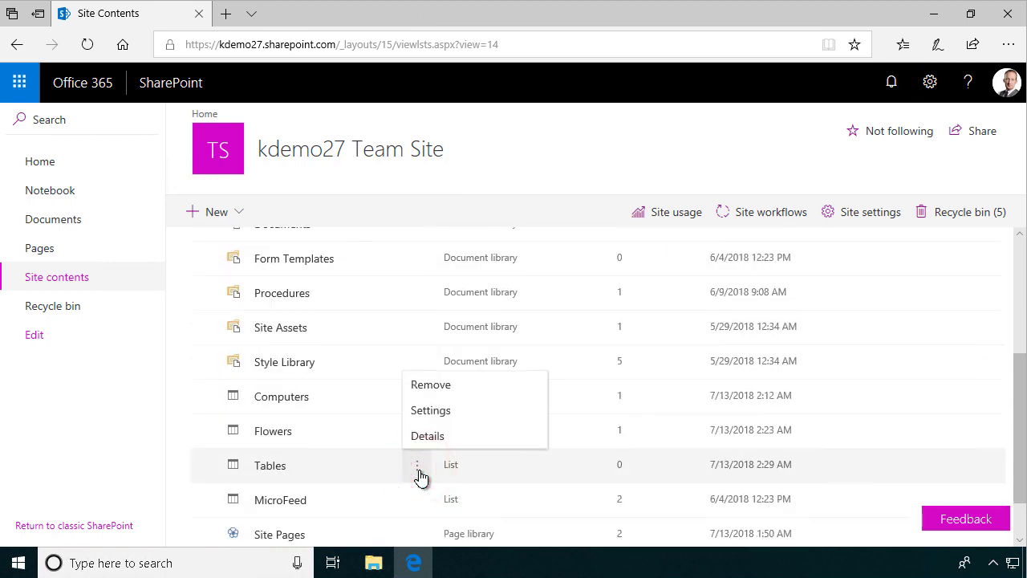
{"action": "left_click", "coordinate": [437, 413]}
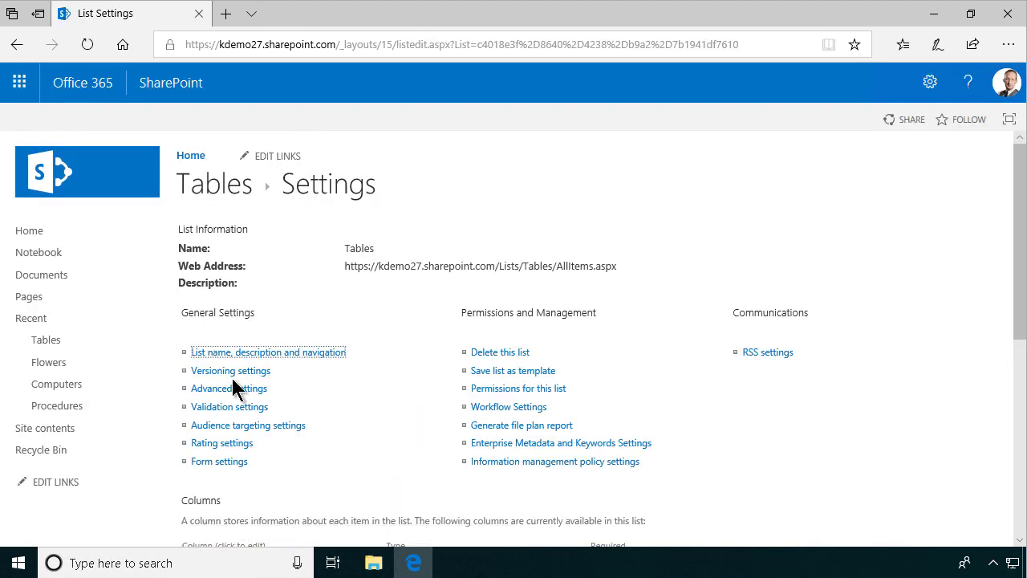
{"action": "left_click", "coordinate": [233, 371]}
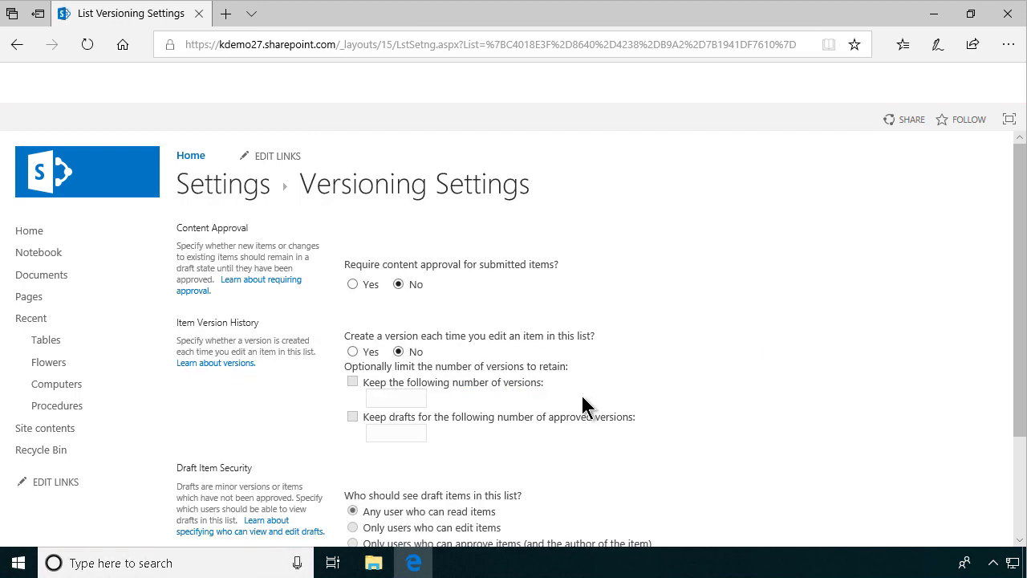
{"action": "left_click", "coordinate": [352, 351]}
{"action": "scroll", "coordinate": [614, 394], "scroll_direction": "down", "scroll_amount": 3}
{"action": "left_click", "coordinate": [561, 458]}
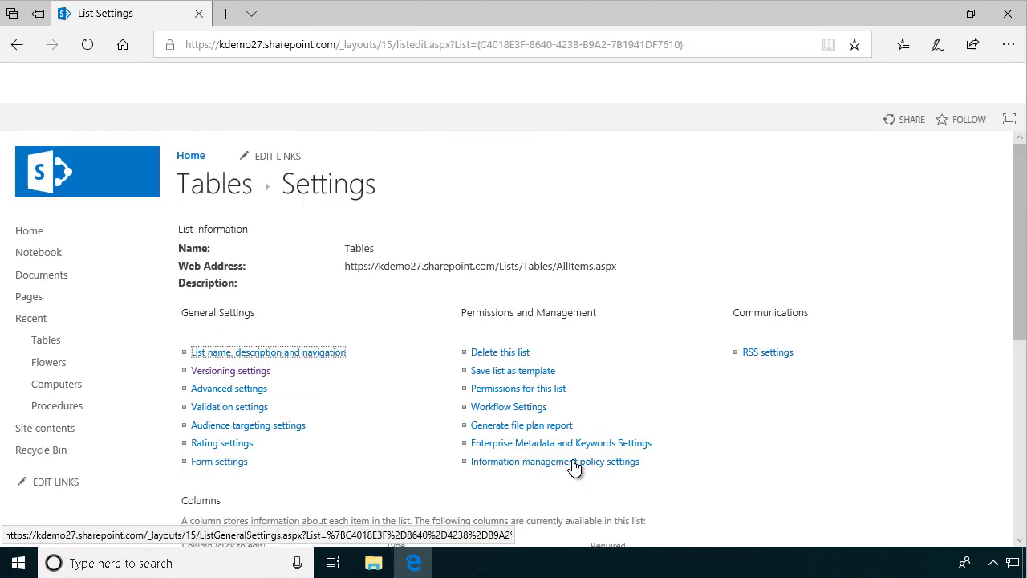
{"action": "scroll", "coordinate": [259, 446], "scroll_direction": "down", "scroll_amount": 3}
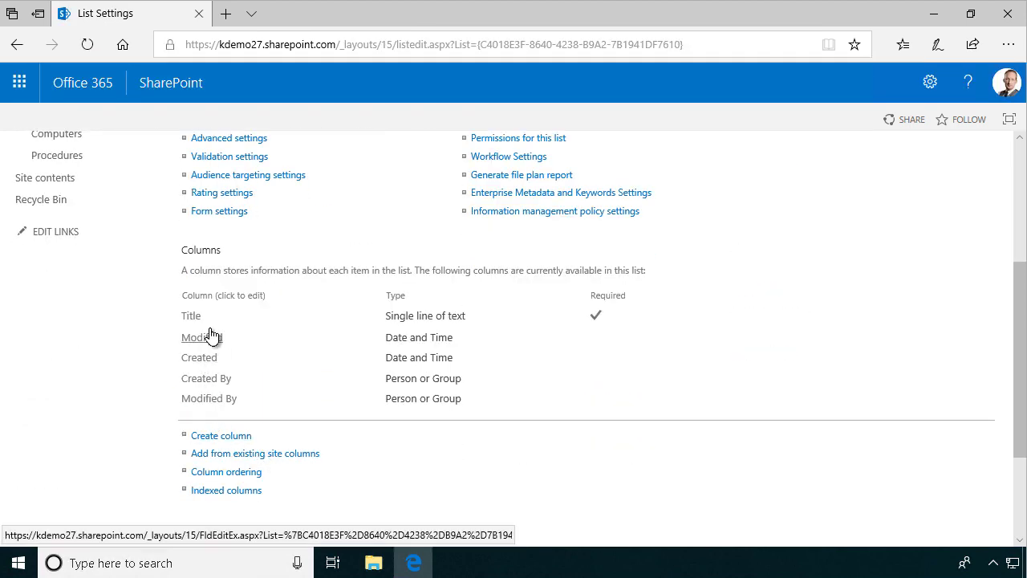
Rename the Title column to 'Comments' and set its required option to No.
{"action": "left_click", "coordinate": [193, 317]}
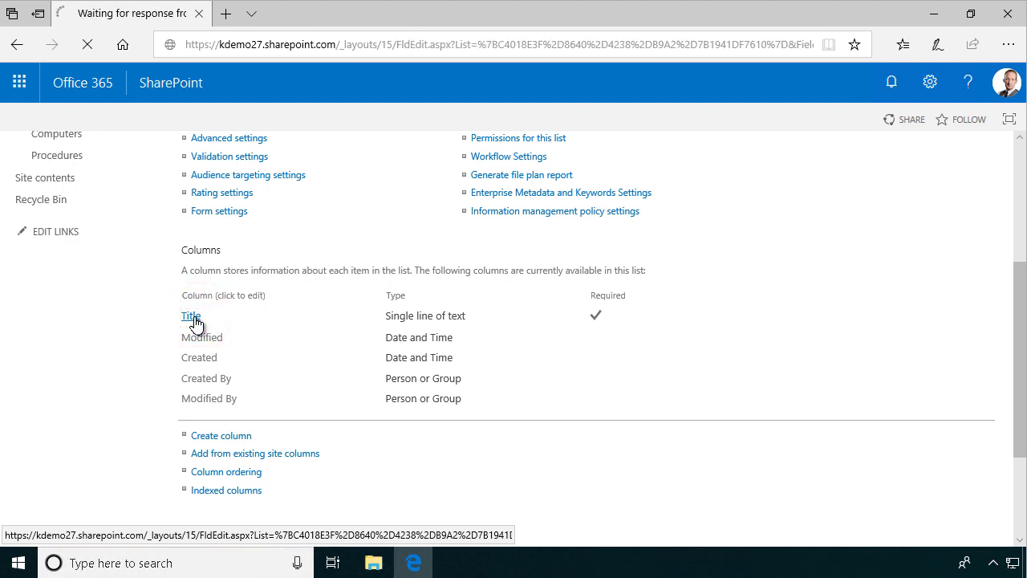
{"action": "type", "text": "C"}
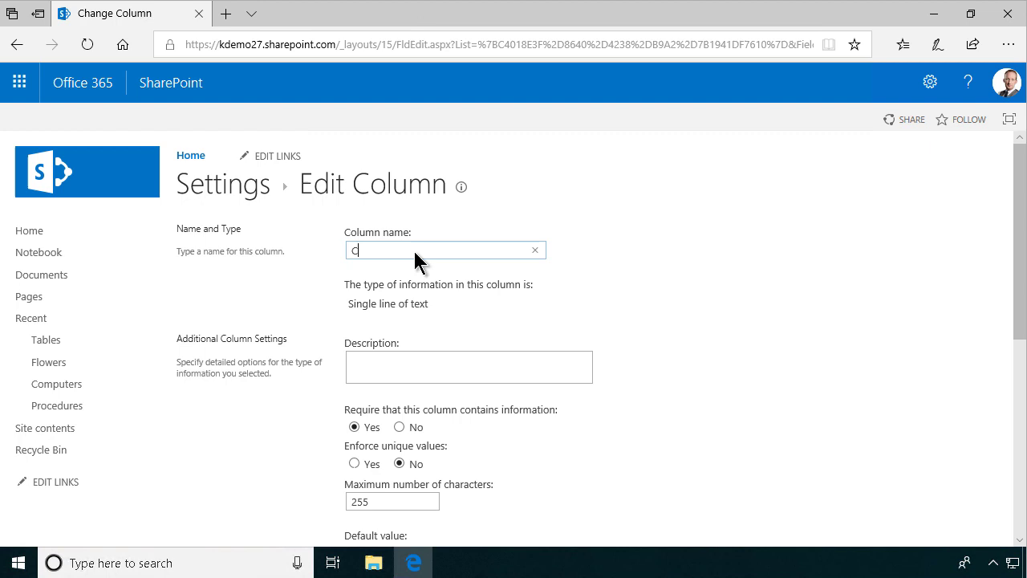
{"action": "type", "text": "omments"}
{"action": "scroll", "coordinate": [458, 275], "scroll_direction": "down", "scroll_amount": 3}
{"action": "left_click", "coordinate": [399, 202]}
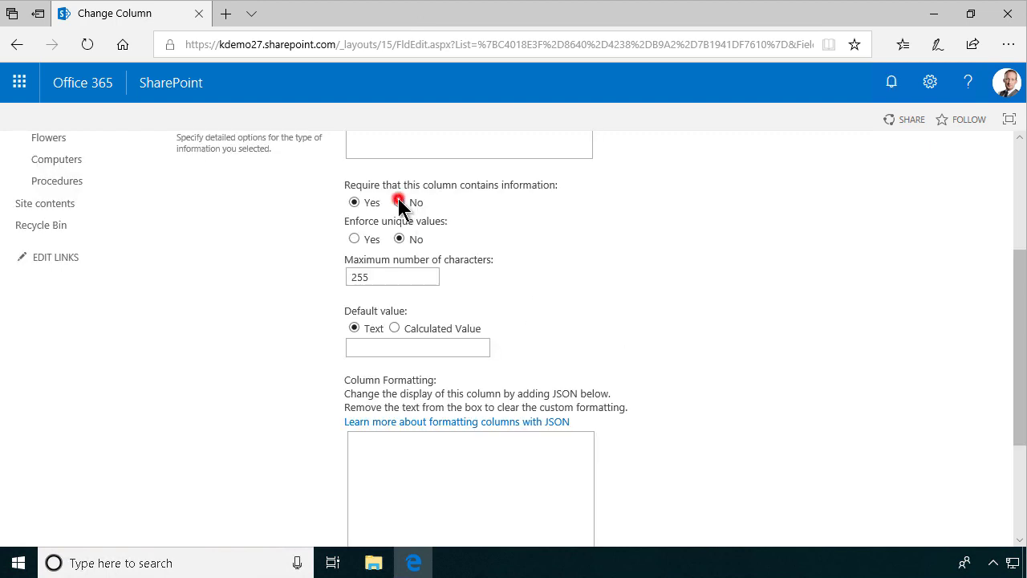
{"action": "scroll", "coordinate": [692, 325], "scroll_direction": "down", "scroll_amount": 3}
{"action": "left_click", "coordinate": [899, 459]}
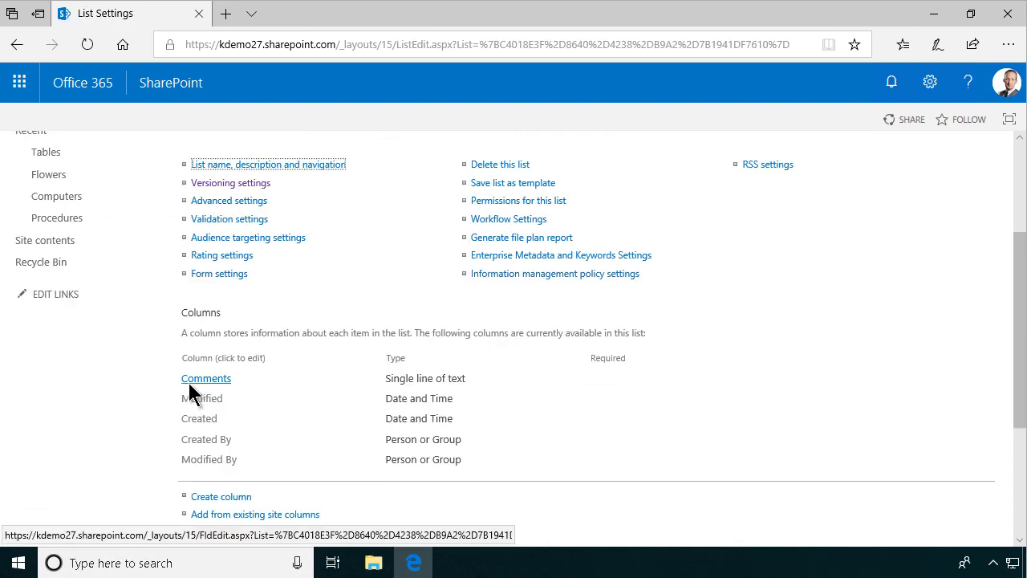
Create a 'Type of table' Choice column with Conference table, Regular desk and Standing table.
{"action": "left_click", "coordinate": [227, 497]}
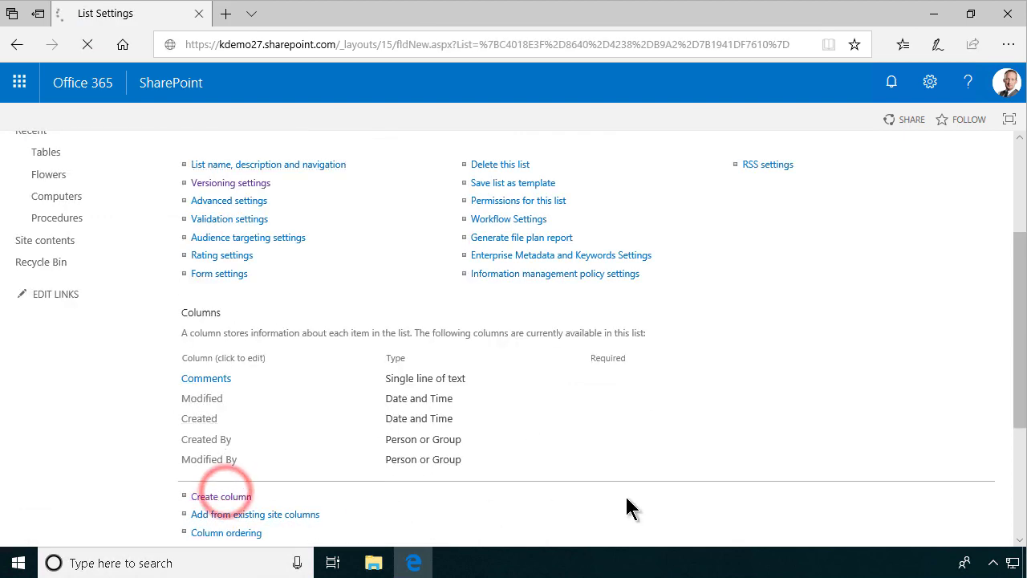
{"action": "type", "text": "Type"}
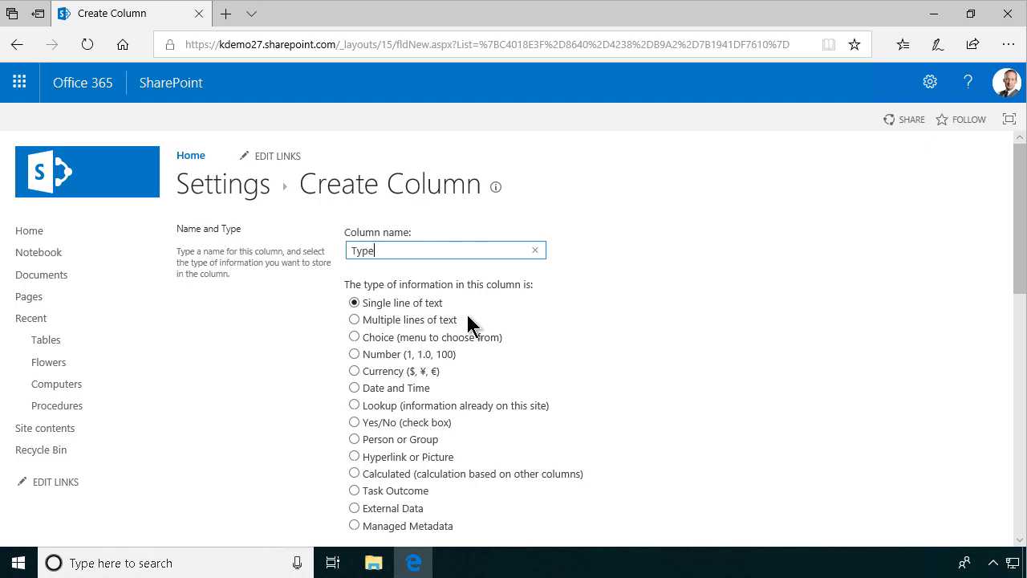
{"action": "type", "text": " of table"}
{"action": "left_click", "coordinate": [354, 336]}
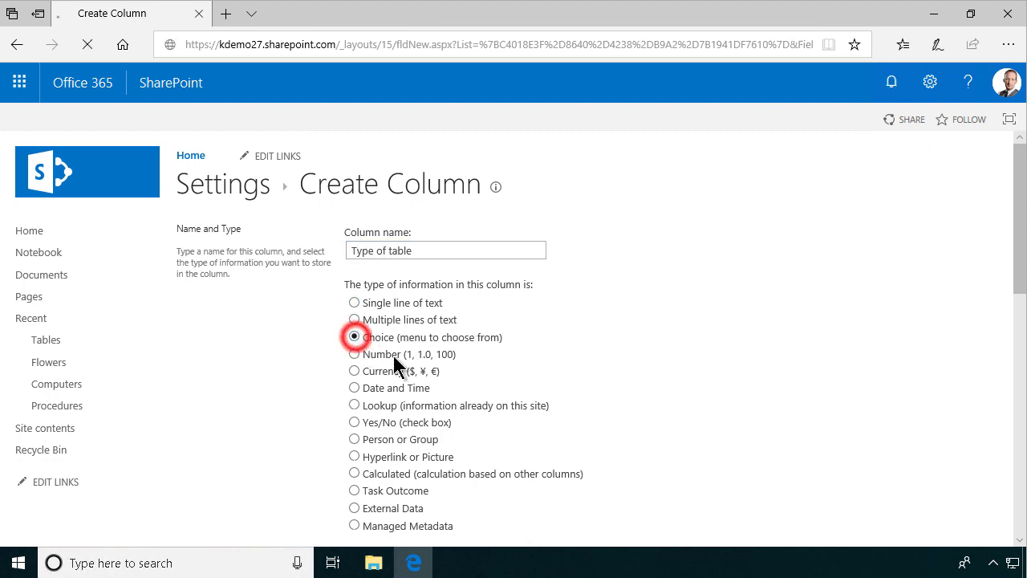
{"action": "scroll", "coordinate": [519, 459], "scroll_direction": "down", "scroll_amount": 3}
{"action": "scroll", "coordinate": [518, 460], "scroll_direction": "down", "scroll_amount": 2}
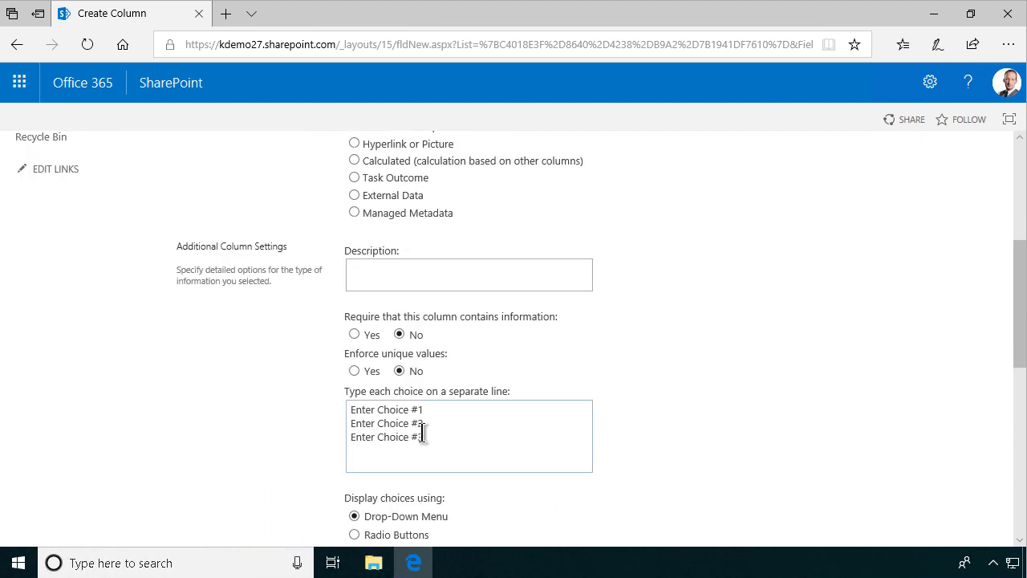
{"action": "left_click_drag", "start_coordinate": [454, 436], "coordinate": [306, 397]}
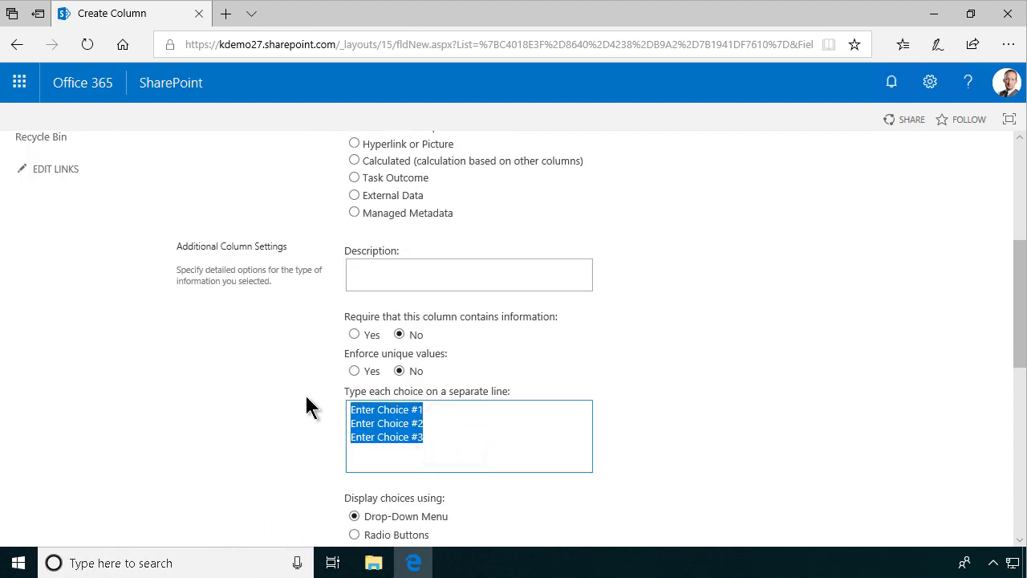
{"action": "type", "text": "S"}
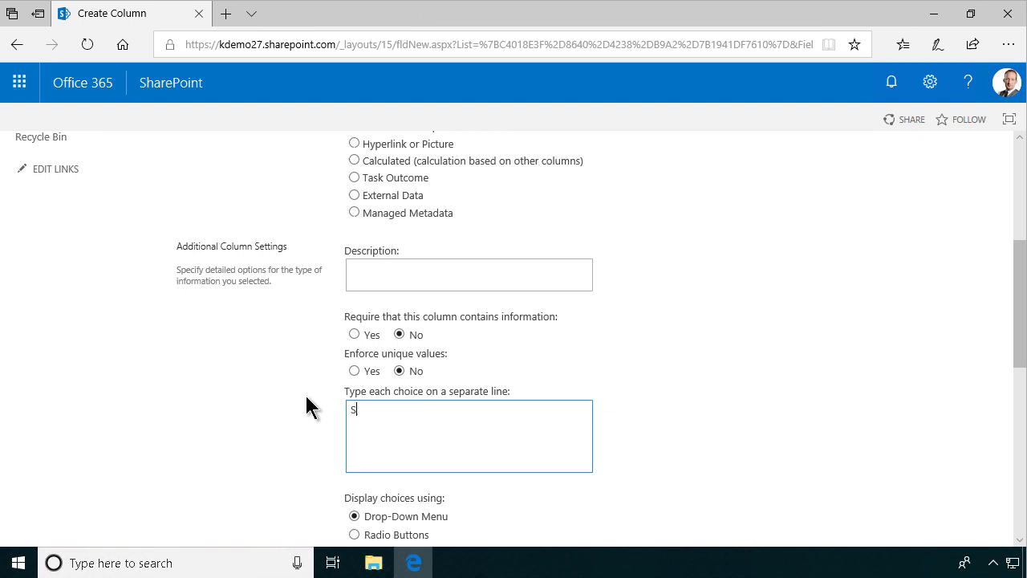
{"action": "type", "text": "tanding table"}
{"action": "key", "text": "Return"}
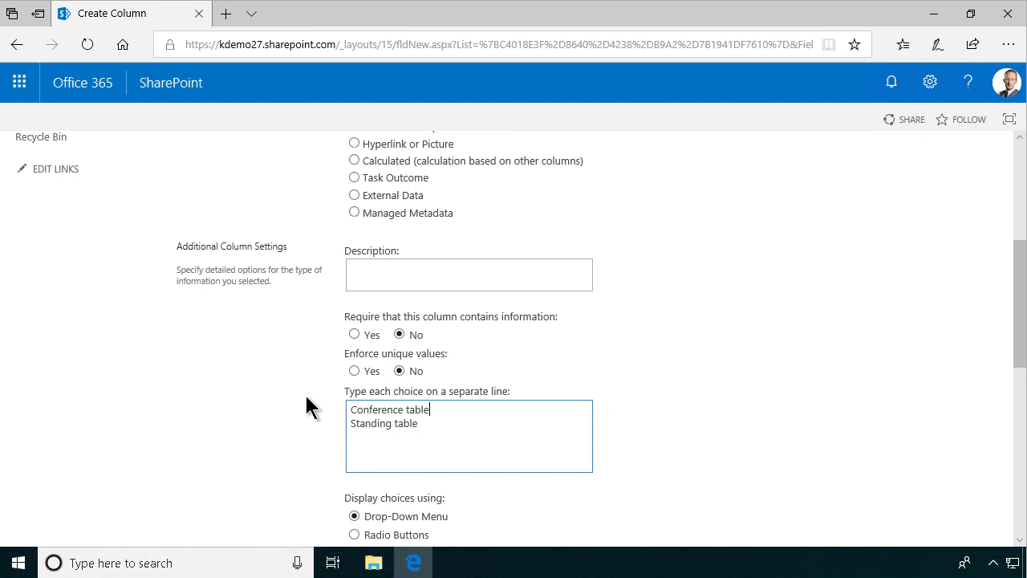
{"action": "key", "text": "Return"}
{"action": "type", "text": "R"}
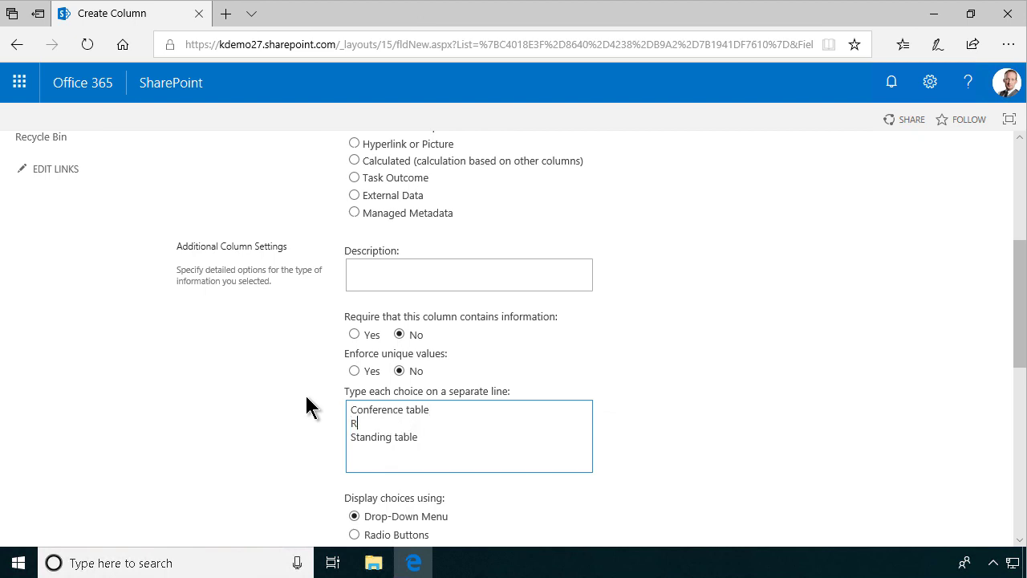
{"action": "type", "text": "egular desk"}
{"action": "left_click", "coordinate": [648, 404]}
Set the column's default value to Regular desk and save it.
{"action": "scroll", "coordinate": [630, 417], "scroll_direction": "down", "scroll_amount": 2}
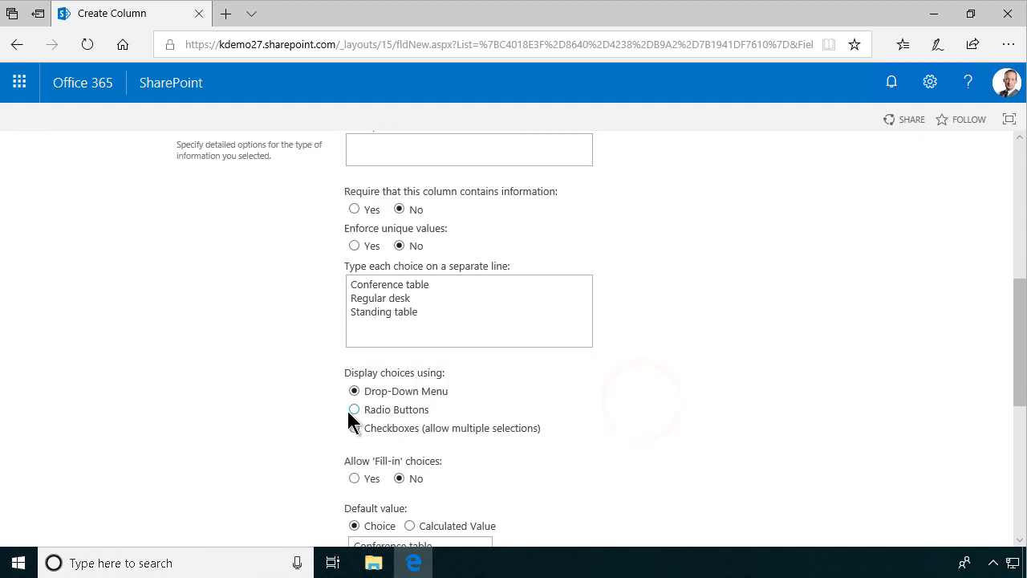
{"action": "scroll", "coordinate": [428, 498], "scroll_direction": "down", "scroll_amount": 2}
{"action": "left_click", "coordinate": [451, 417]}
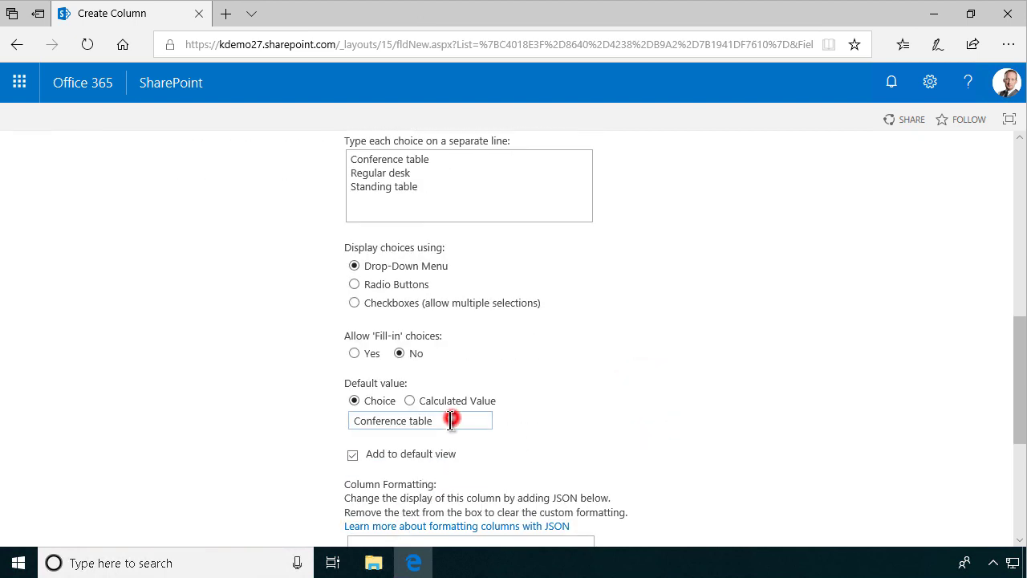
{"action": "left_click", "coordinate": [480, 420]}
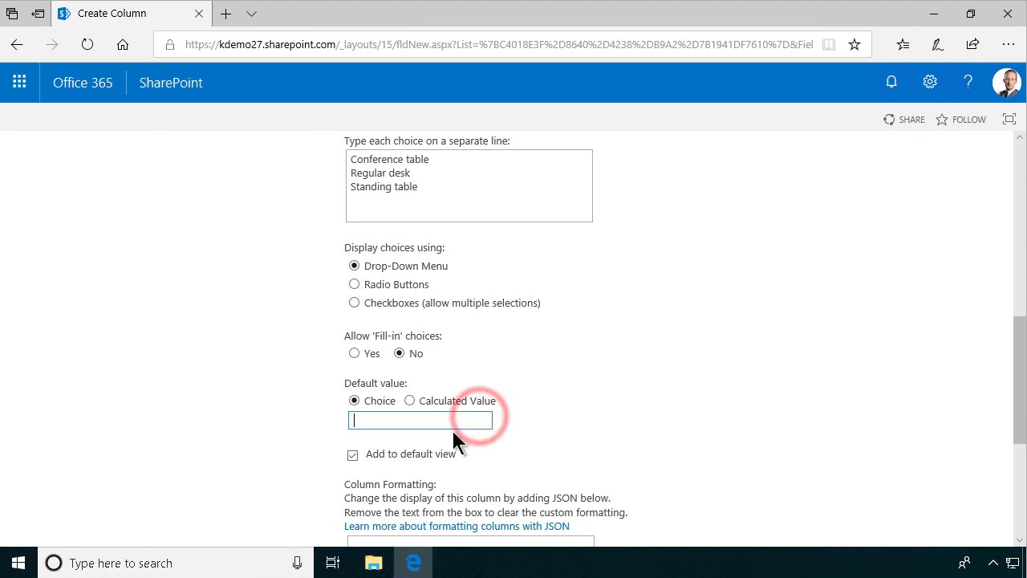
{"action": "type", "text": "Regular desk"}
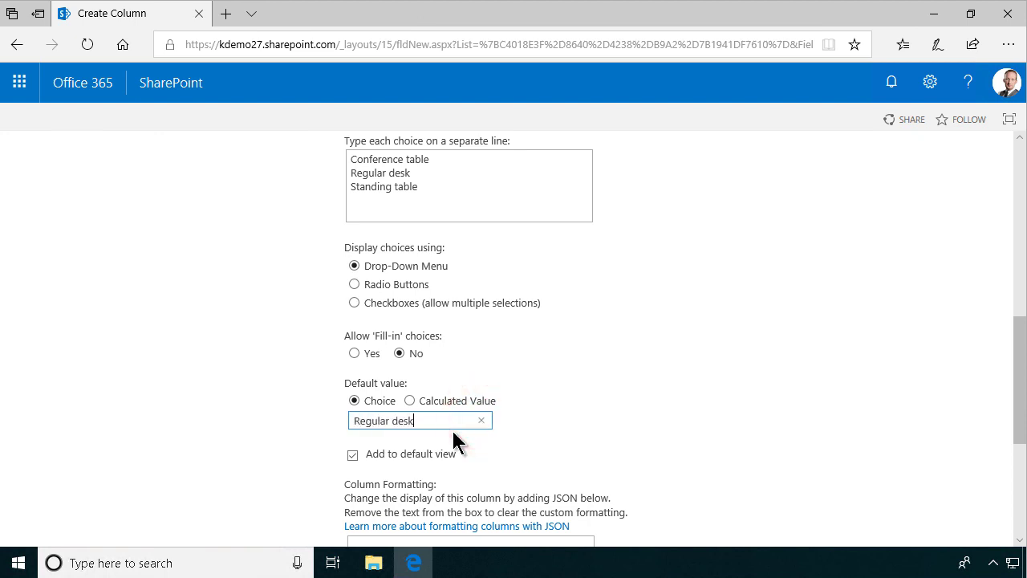
{"action": "scroll", "coordinate": [910, 429], "scroll_direction": "down", "scroll_amount": 2}
{"action": "scroll", "coordinate": [910, 429], "scroll_direction": "down", "scroll_amount": 2}
{"action": "left_click", "coordinate": [899, 498]}
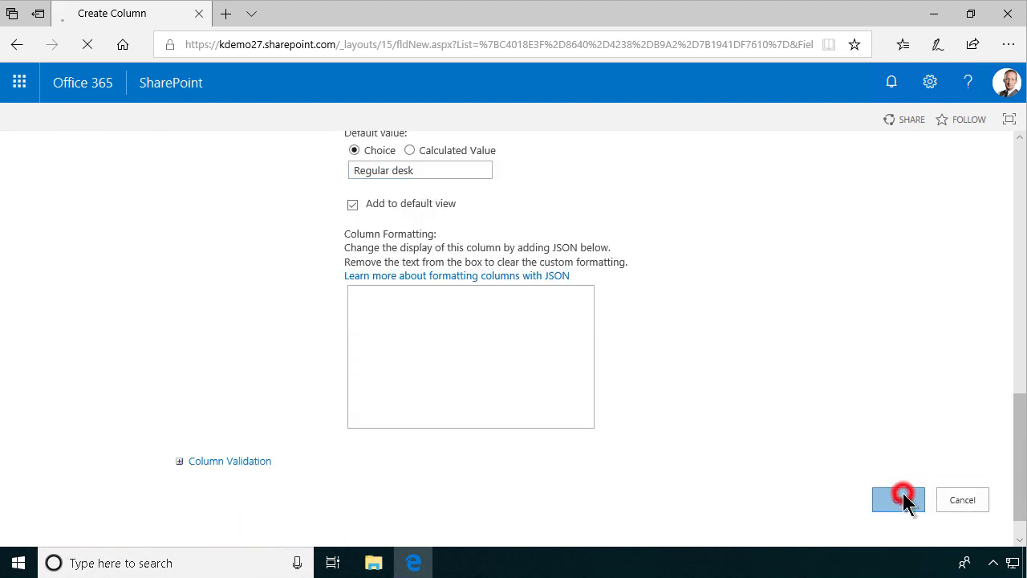
{"action": "scroll", "coordinate": [415, 487], "scroll_direction": "down", "scroll_amount": 4}
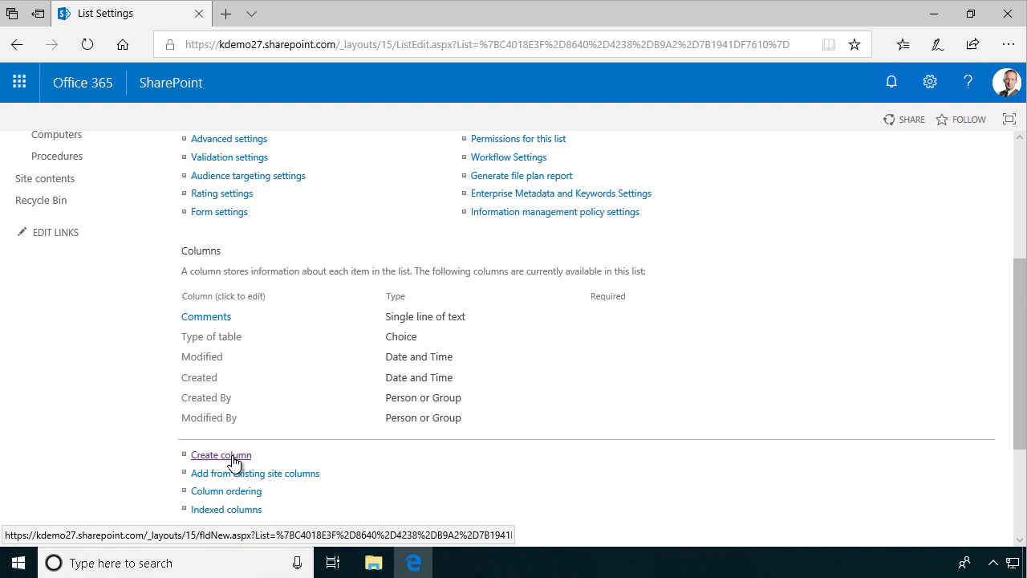
Name a new column 'House' with description 'Please specify where the table should be delivered'.
{"action": "left_click", "coordinate": [232, 456]}
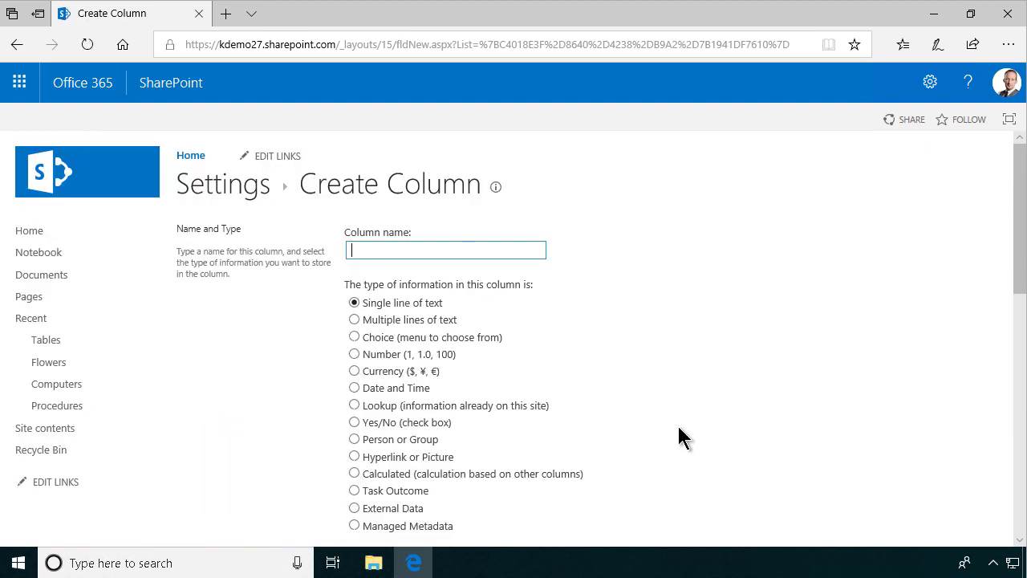
{"action": "type", "text": "House"}
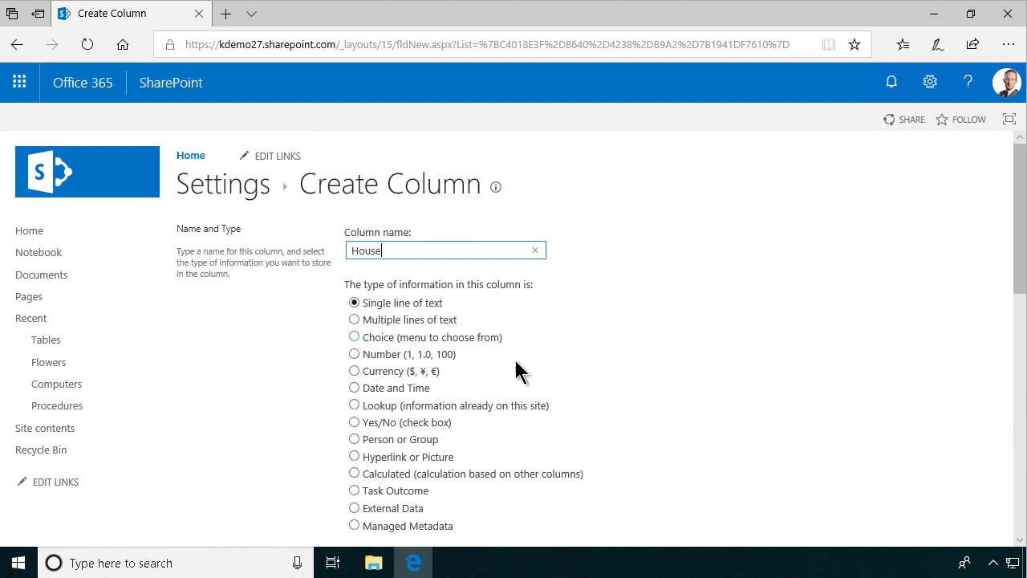
{"action": "scroll", "coordinate": [486, 429], "scroll_direction": "down", "scroll_amount": 2}
{"action": "left_click", "coordinate": [416, 449]}
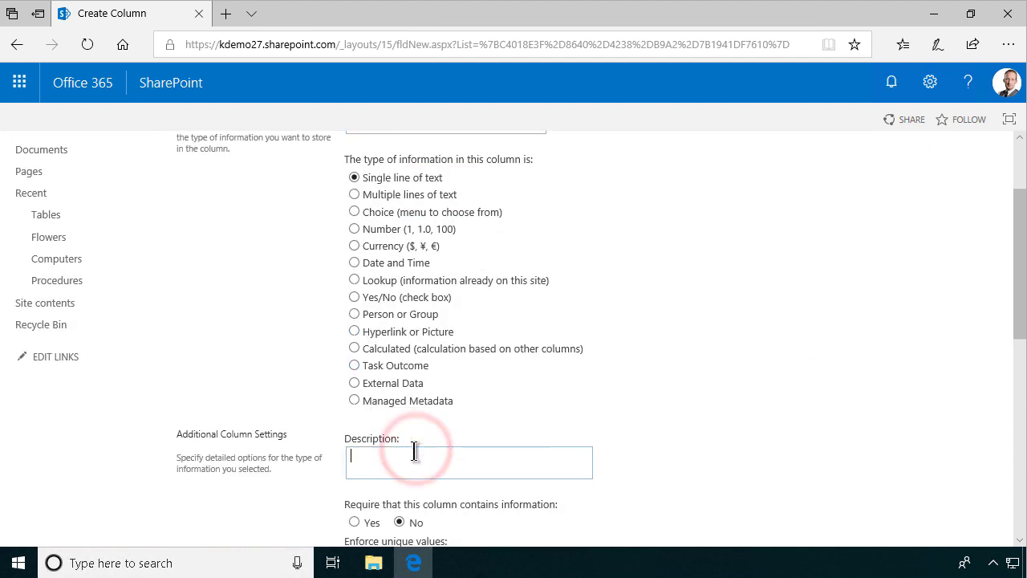
{"action": "type", "text": "Please "}
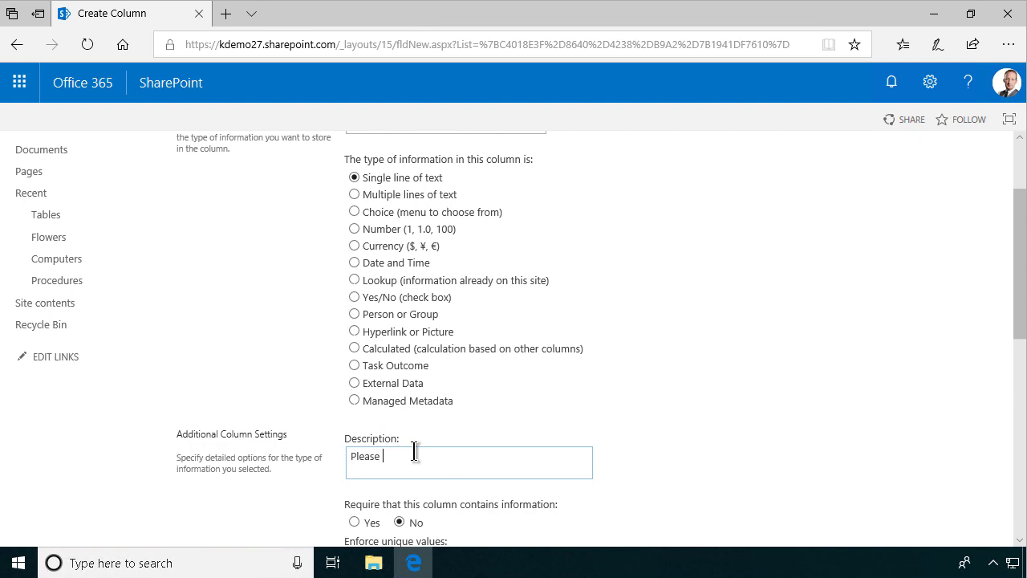
{"action": "type", "text": "specify where the table should be "}
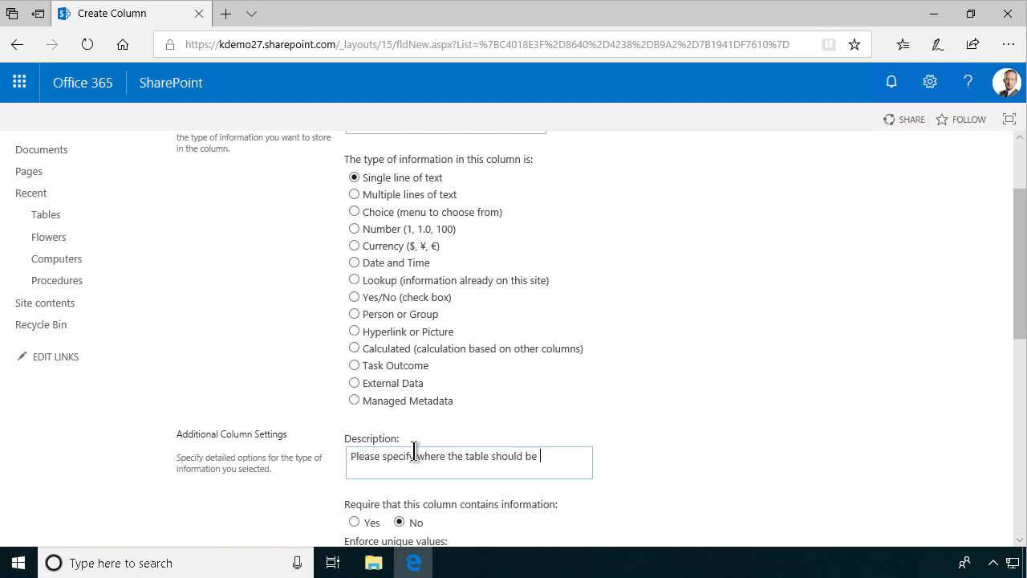
{"action": "type", "text": "delivered"}
{"action": "scroll", "coordinate": [566, 474], "scroll_direction": "down", "scroll_amount": 7}
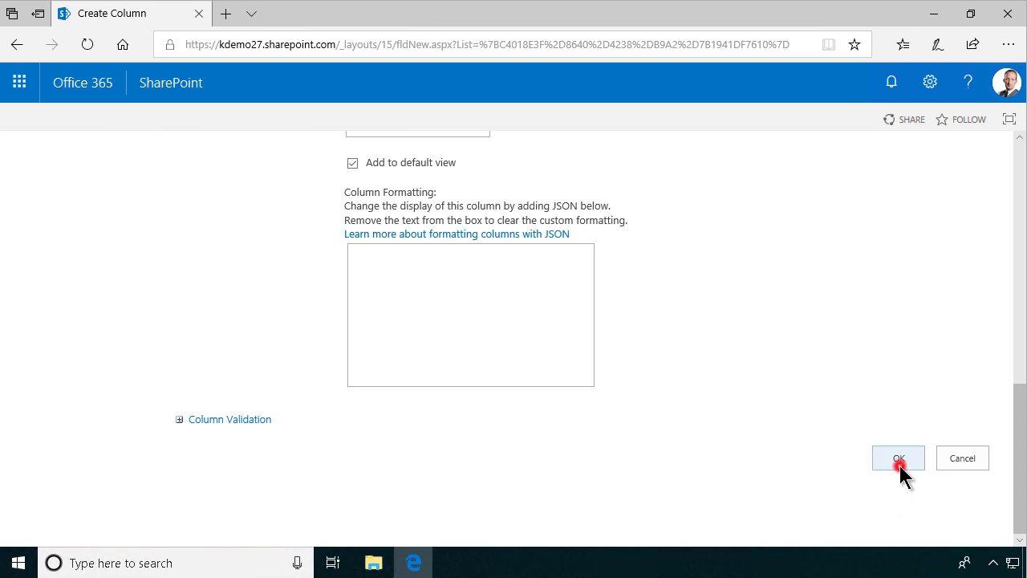
Save the House column and set column order: Type of table 1, House 2.
{"action": "left_click", "coordinate": [898, 462]}
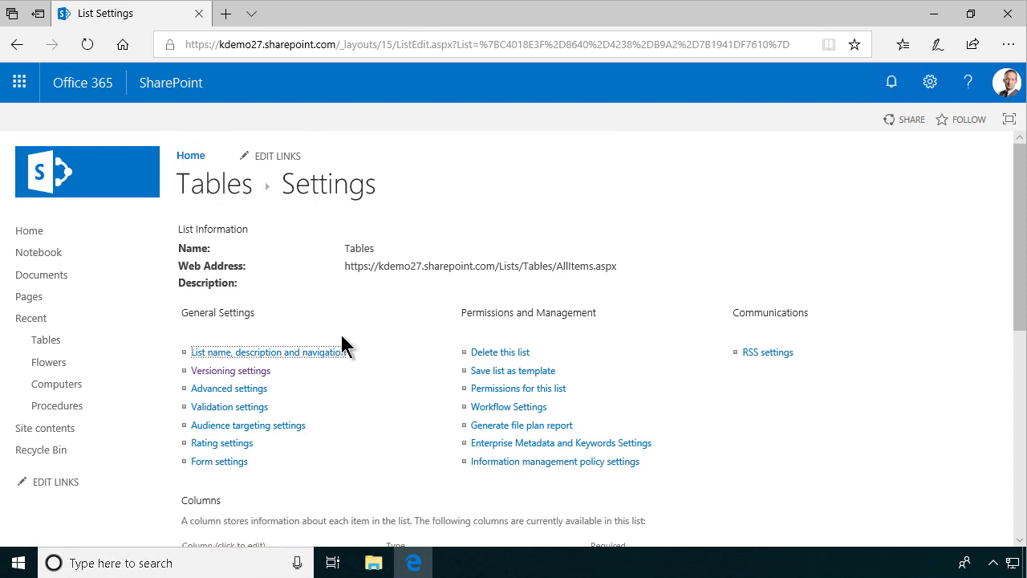
{"action": "scroll", "coordinate": [353, 385], "scroll_direction": "down", "scroll_amount": 3}
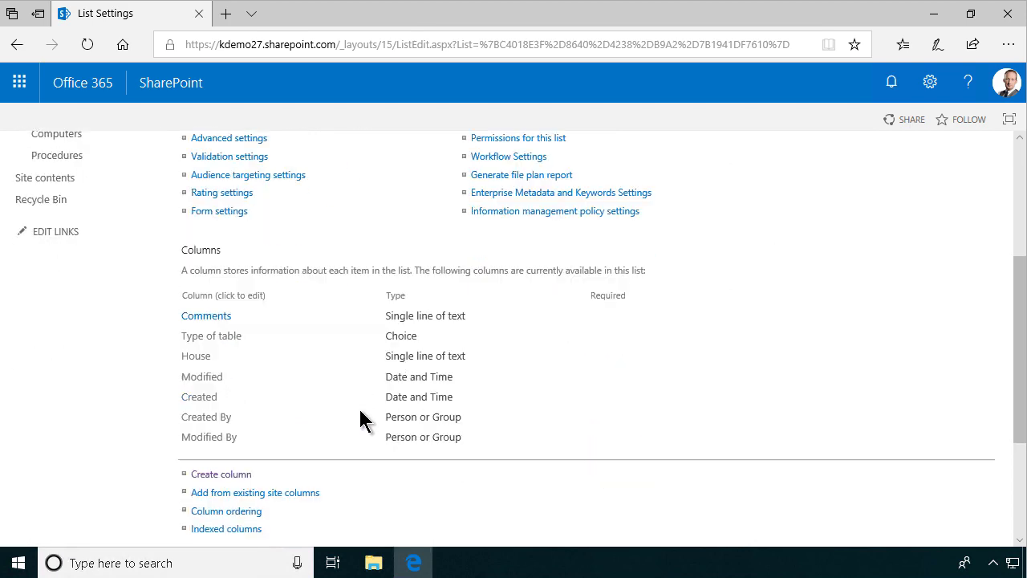
{"action": "left_click", "coordinate": [231, 511]}
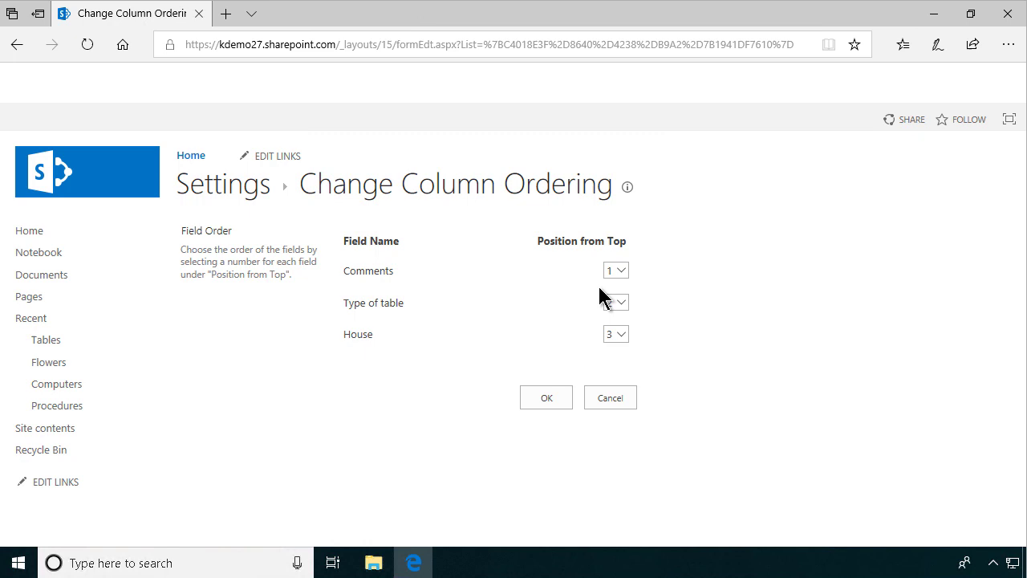
{"action": "left_click", "coordinate": [620, 307]}
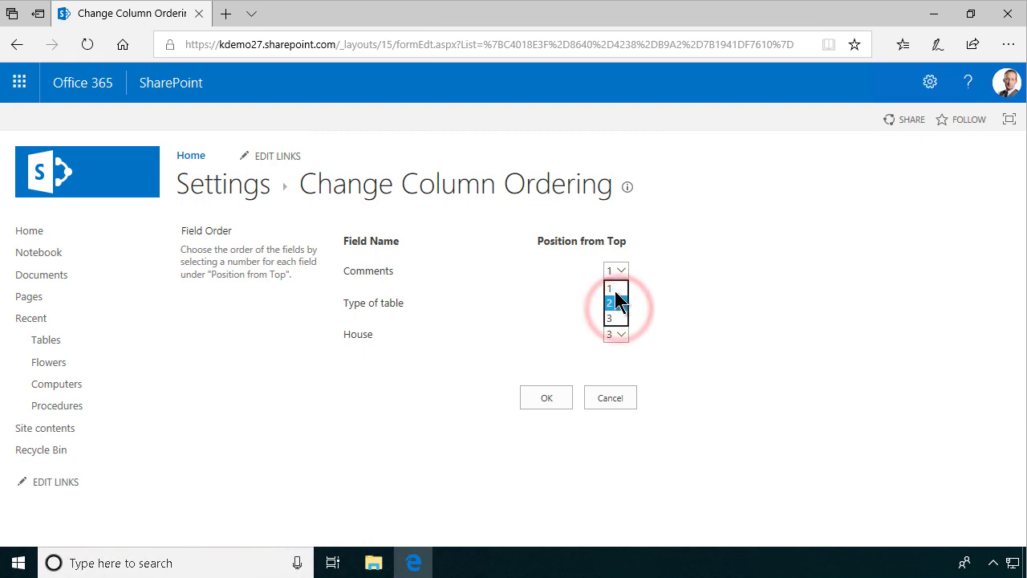
{"action": "left_click", "coordinate": [625, 338]}
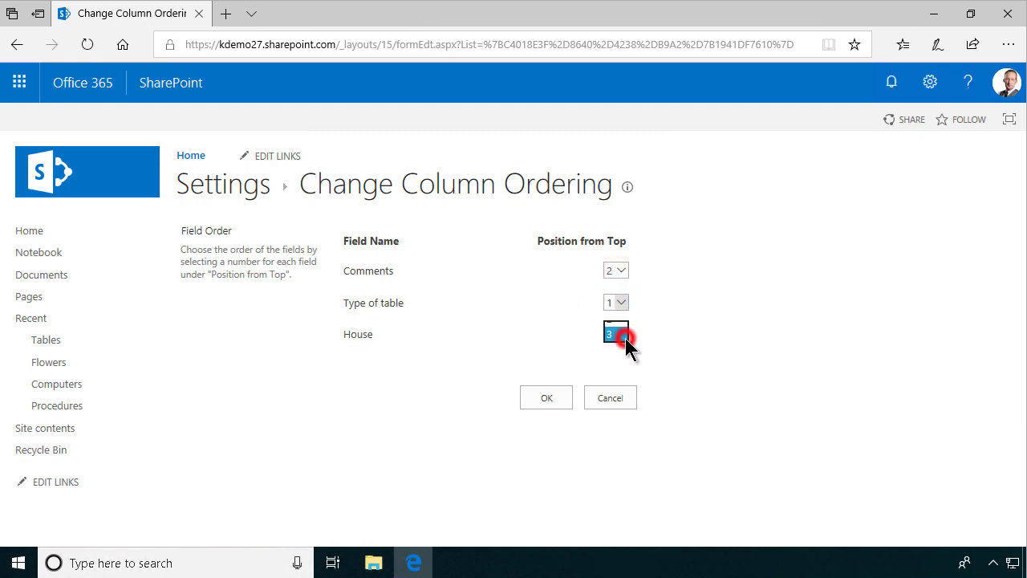
{"action": "left_click", "coordinate": [614, 319]}
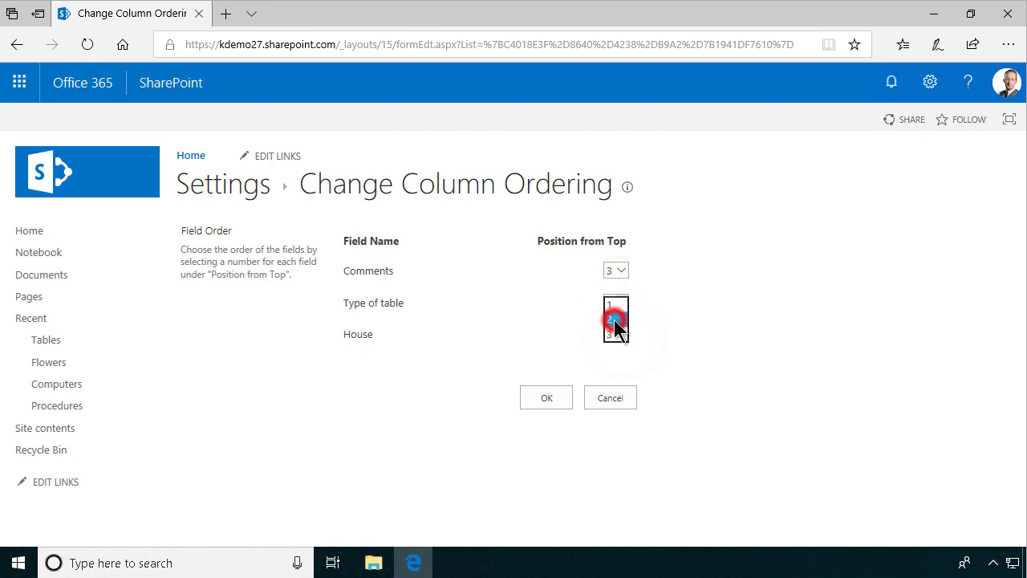
{"action": "left_click", "coordinate": [547, 401]}
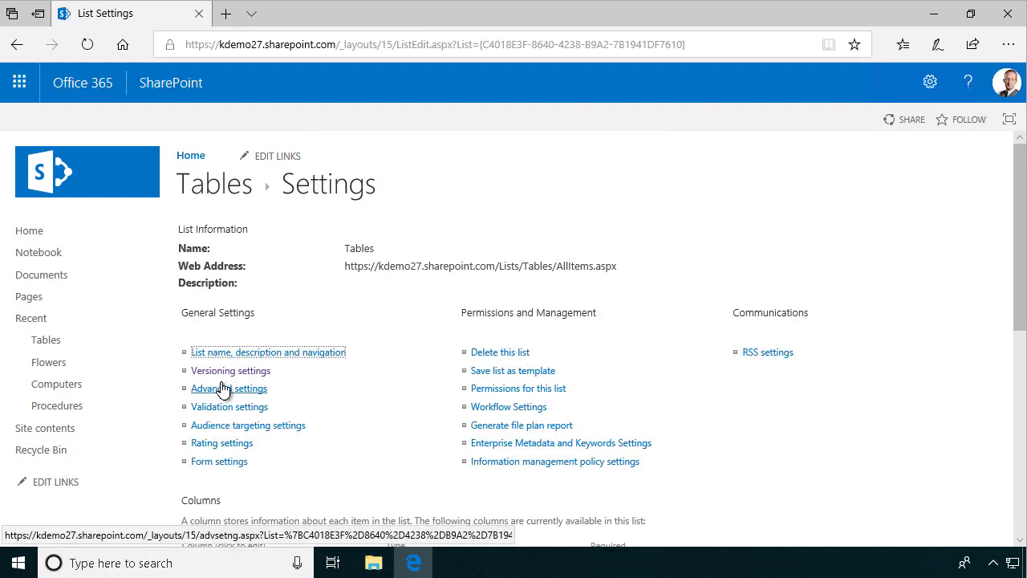
Set Attachments to Disabled in the list's Advanced settings and confirm the warning.
{"action": "left_click", "coordinate": [230, 393]}
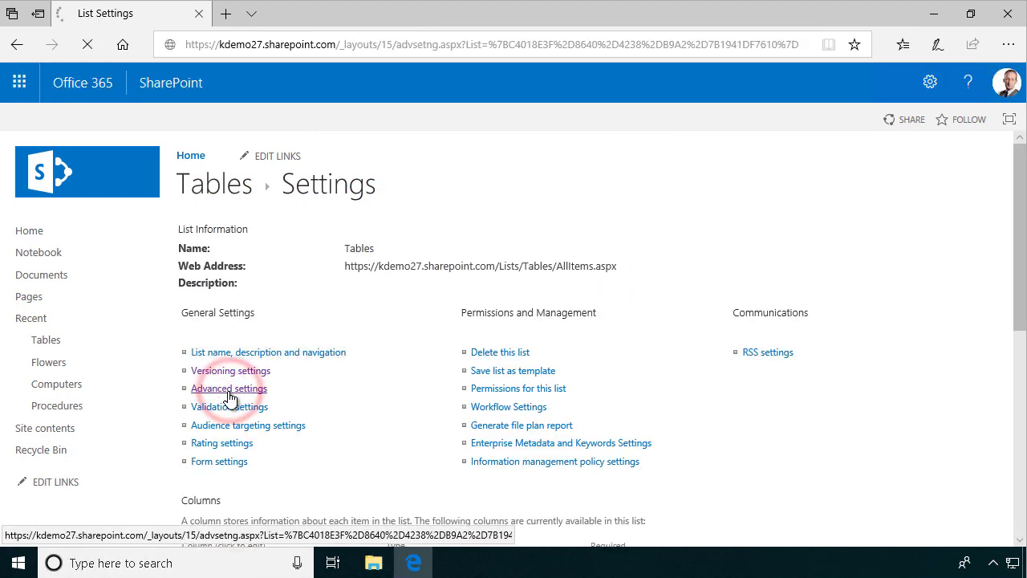
{"action": "scroll", "coordinate": [426, 419], "scroll_direction": "down", "scroll_amount": 5}
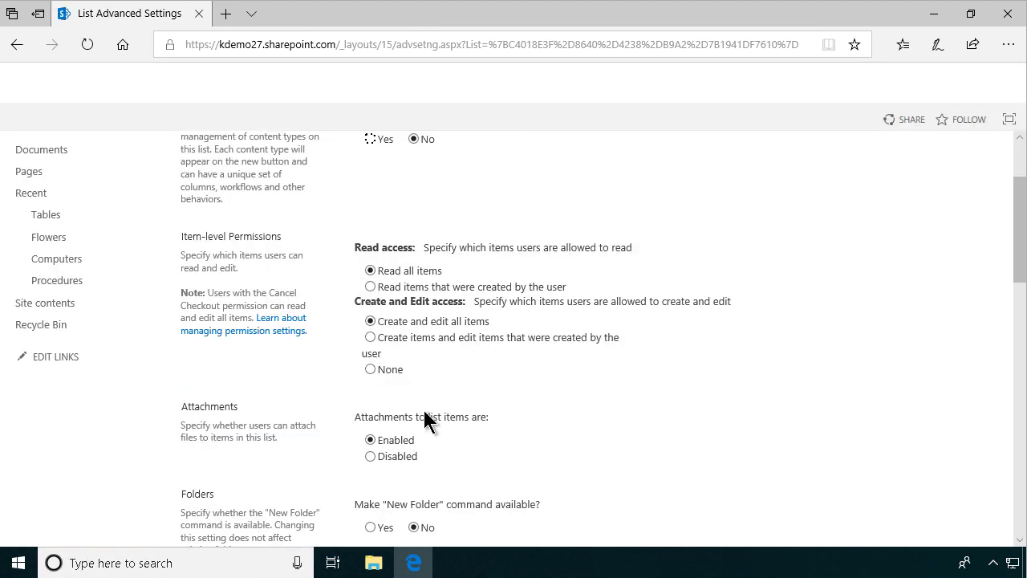
{"action": "left_click", "coordinate": [369, 270]}
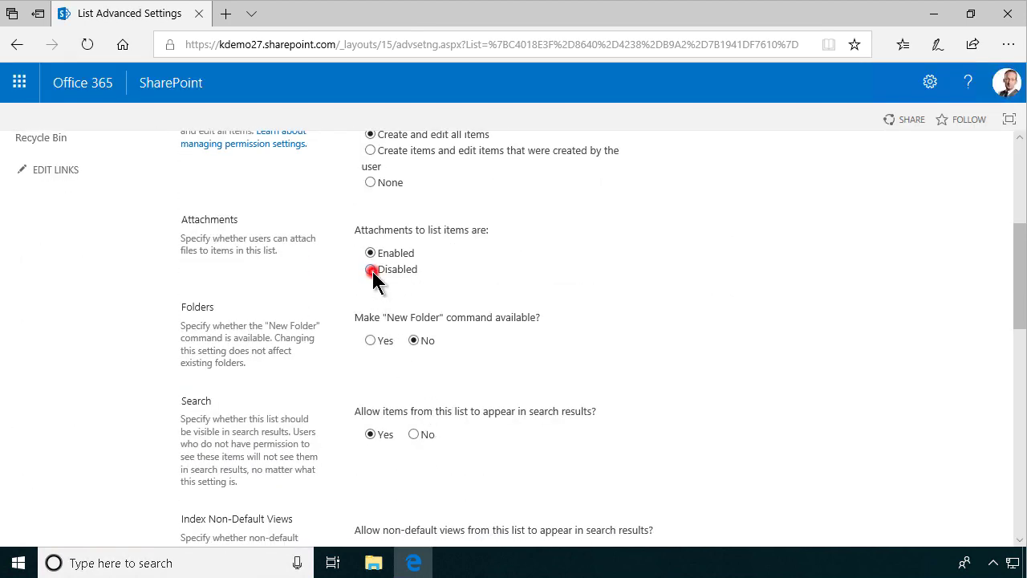
{"action": "scroll", "coordinate": [606, 393], "scroll_direction": "down", "scroll_amount": 4}
{"action": "scroll", "coordinate": [617, 416], "scroll_direction": "down", "scroll_amount": 5}
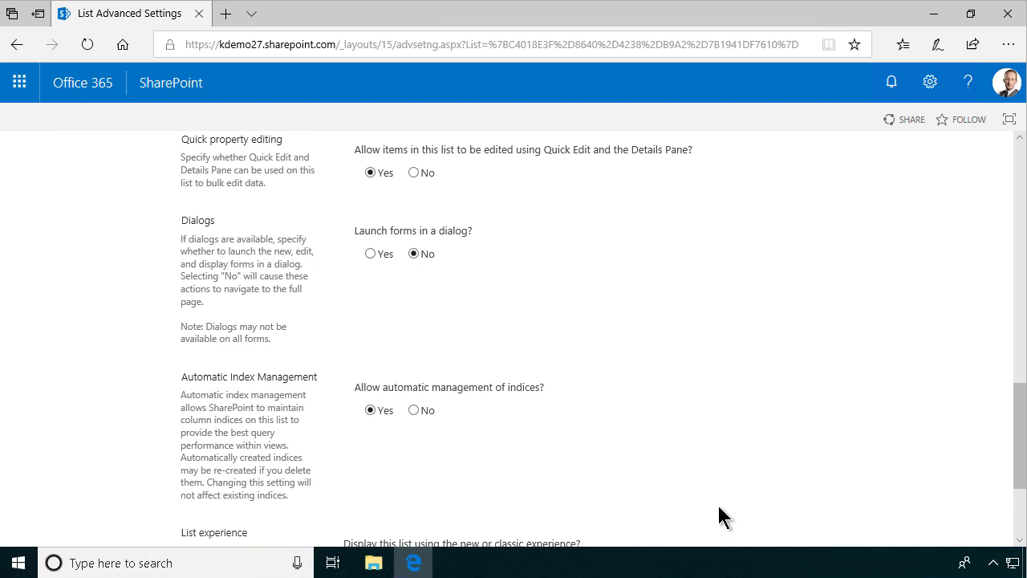
{"action": "left_click", "coordinate": [559, 480]}
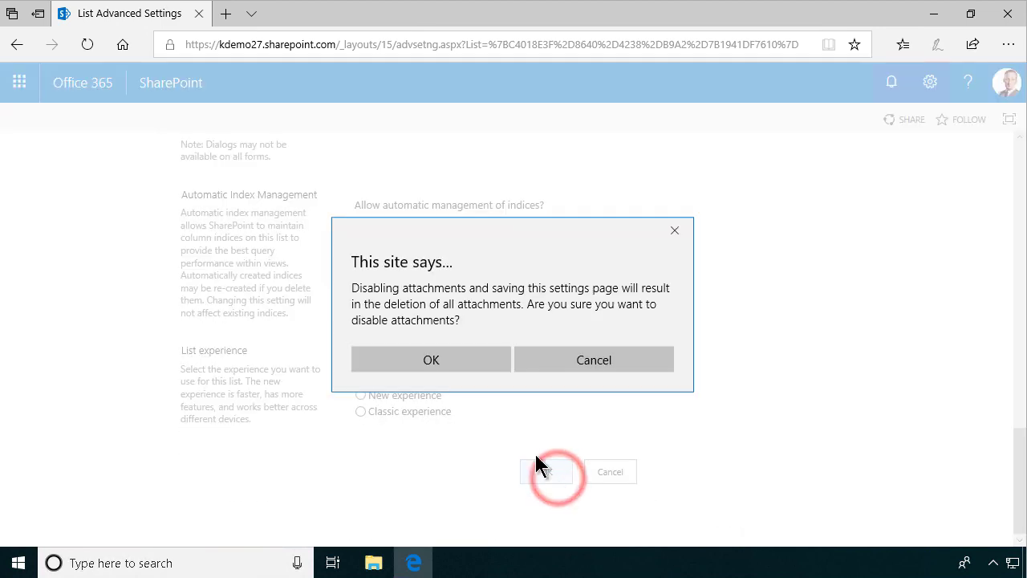
{"action": "left_click", "coordinate": [453, 372]}
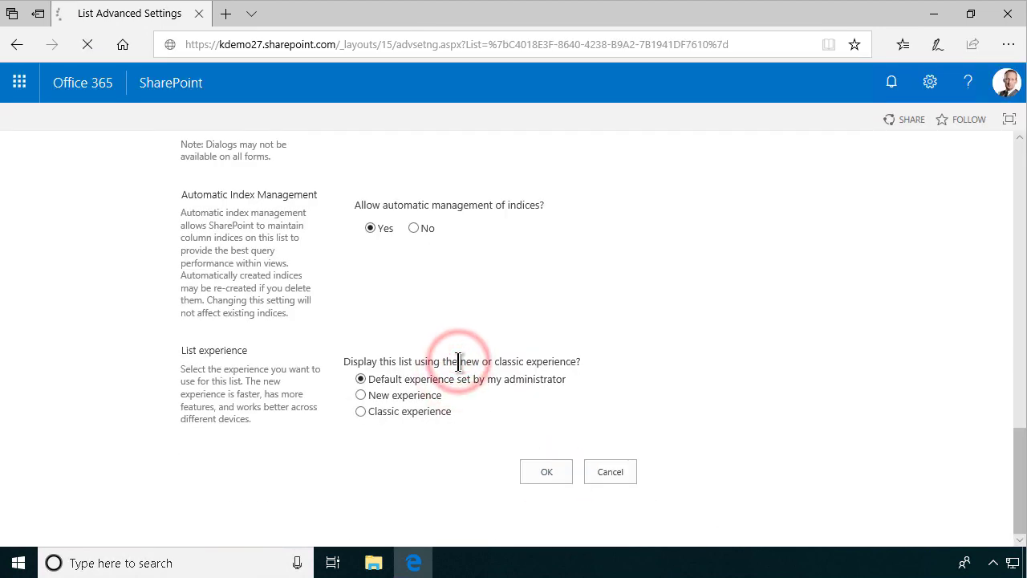
{"action": "left_click", "coordinate": [699, 229]}
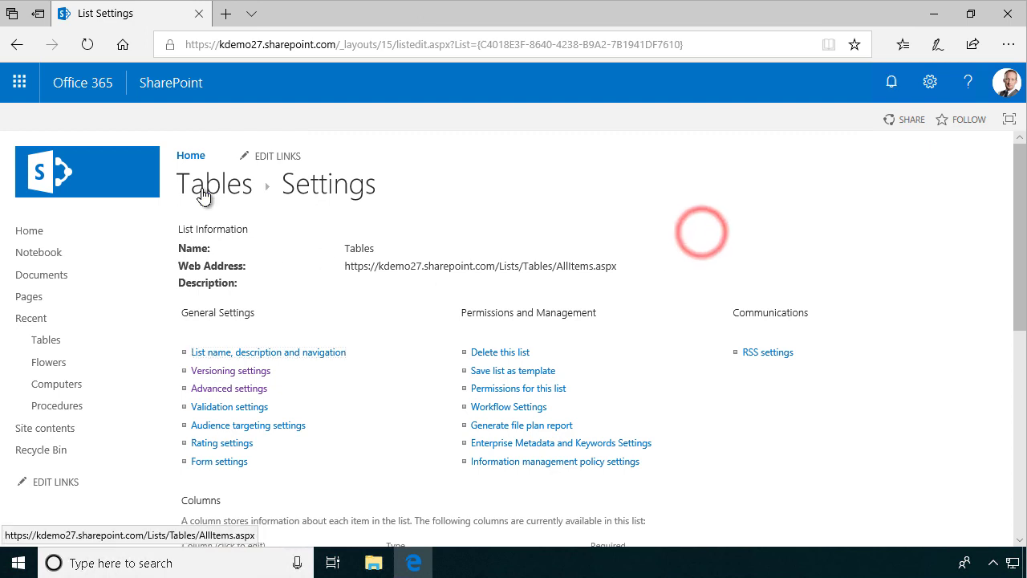
Add a Standing table item for 'Green building' commented 'Should be sutiable for parties!'.
{"action": "left_click", "coordinate": [49, 342]}
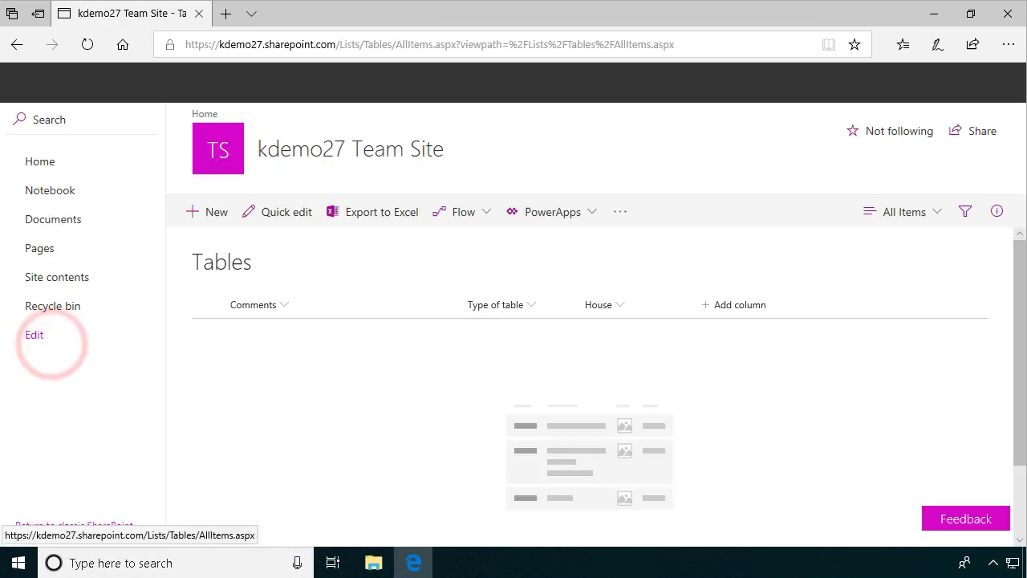
{"action": "left_click", "coordinate": [212, 212]}
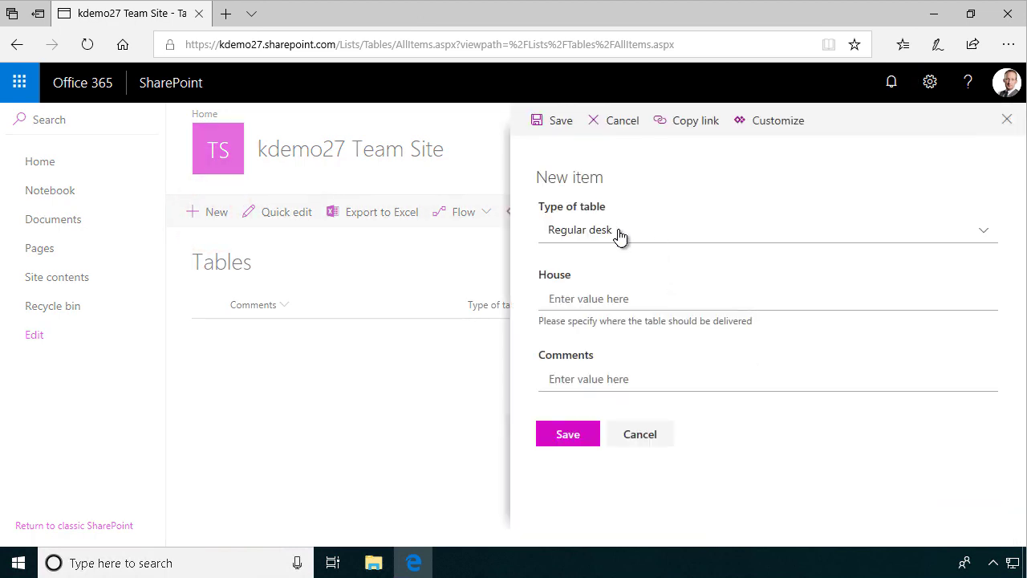
{"action": "left_click", "coordinate": [617, 230]}
{"action": "left_click", "coordinate": [590, 309]}
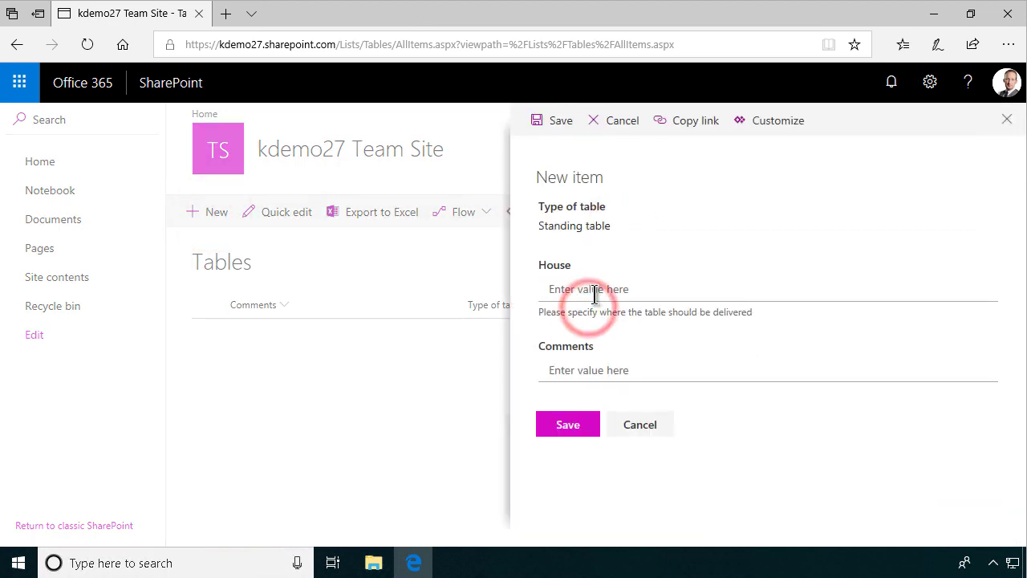
{"action": "left_click", "coordinate": [595, 282]}
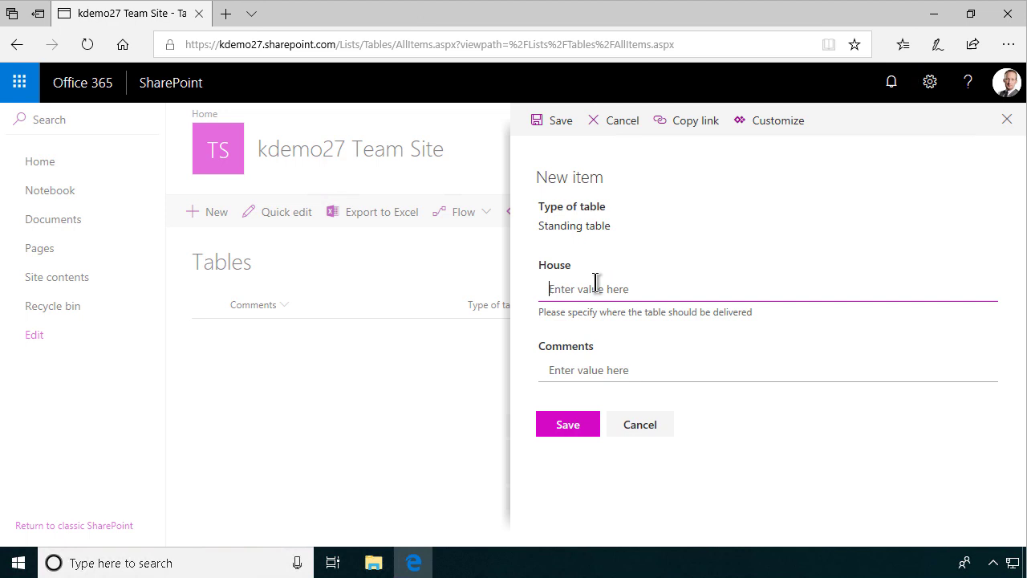
{"action": "type", "text": "Green building"}
{"action": "key", "text": "Tab"}
{"action": "type", "text": "Shou"}
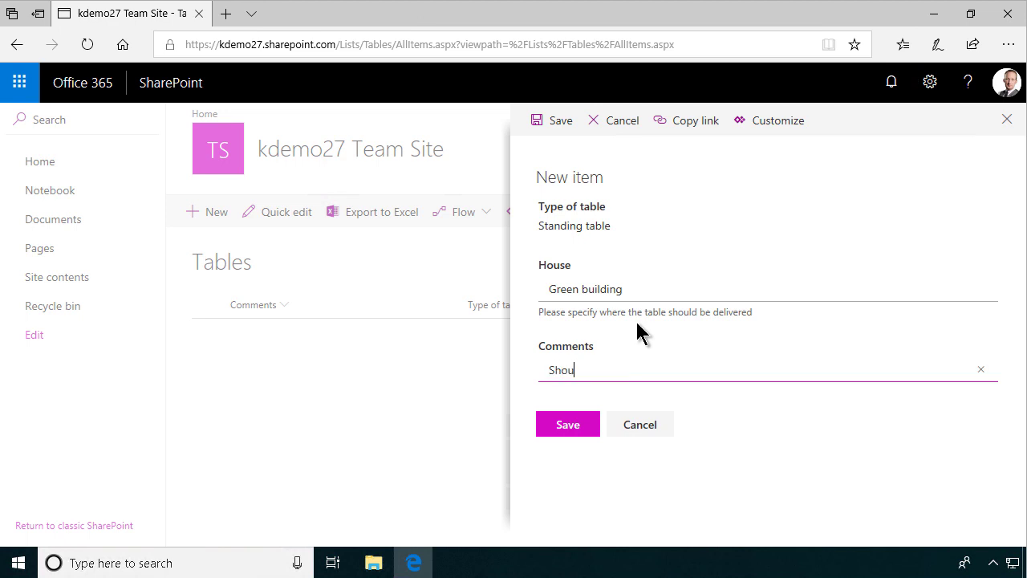
{"action": "type", "text": "ld be sutiab"}
{"action": "type", "text": "le for parties"}
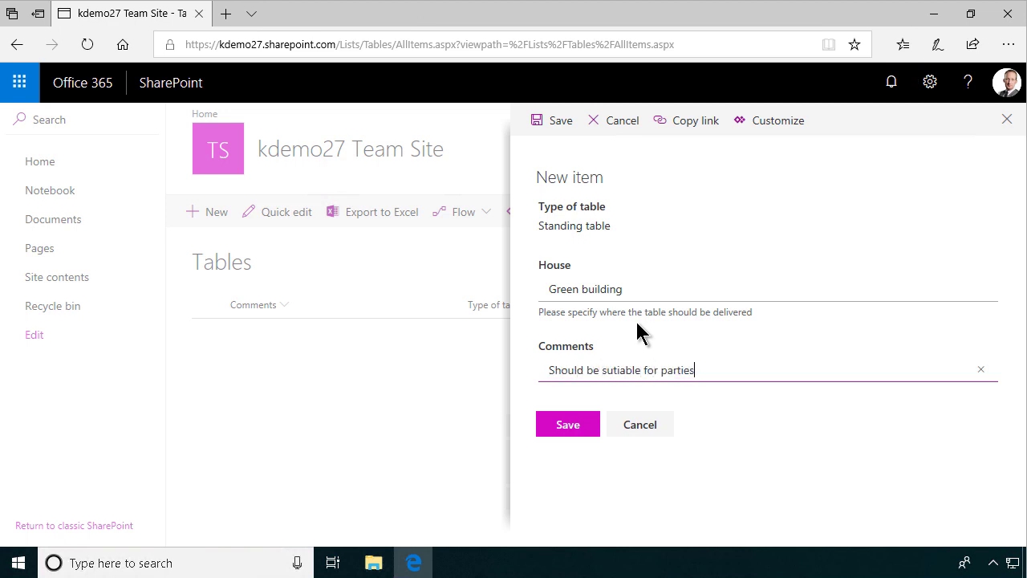
{"action": "type", "text": "!"}
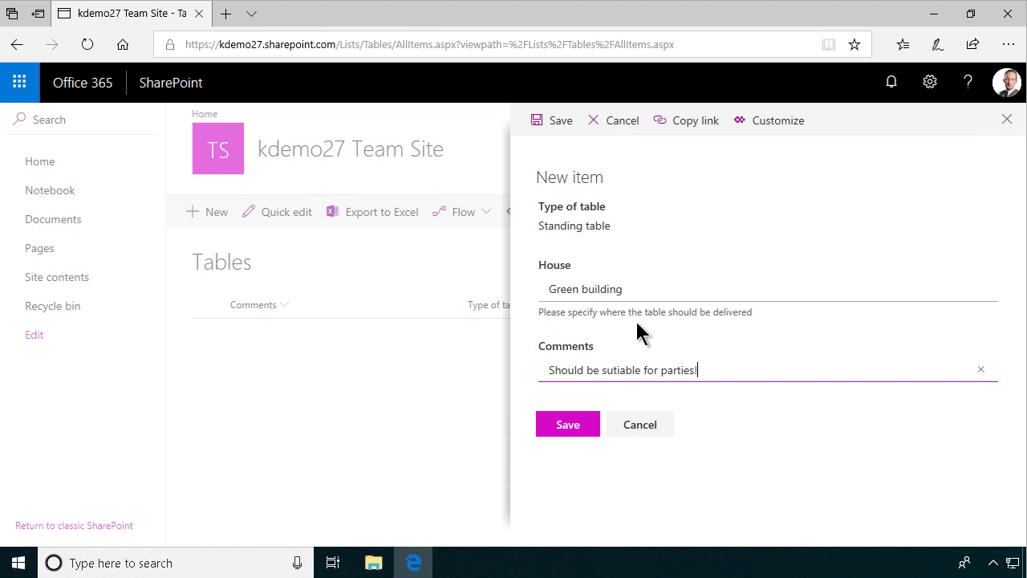
{"action": "left_click", "coordinate": [584, 428]}
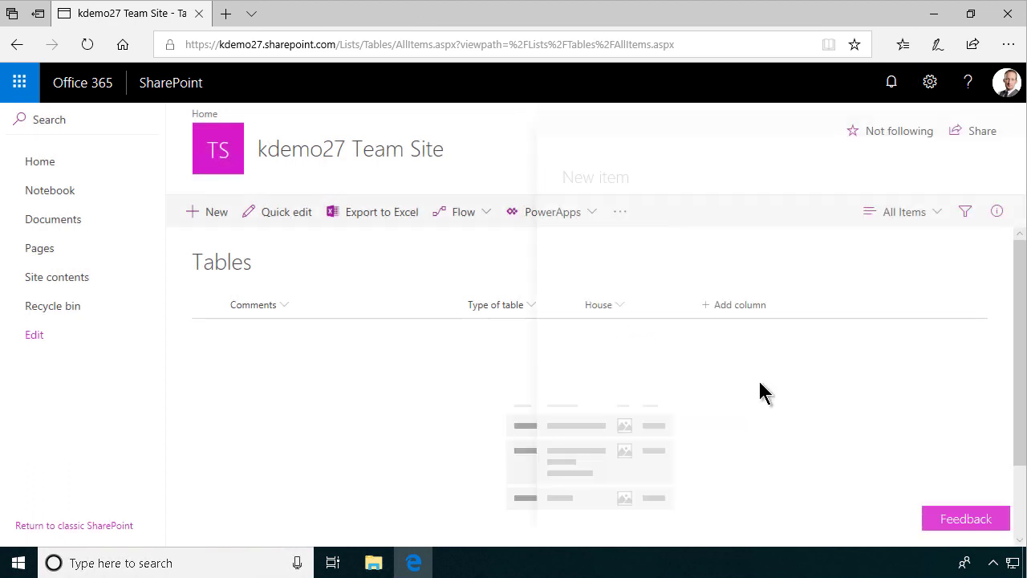